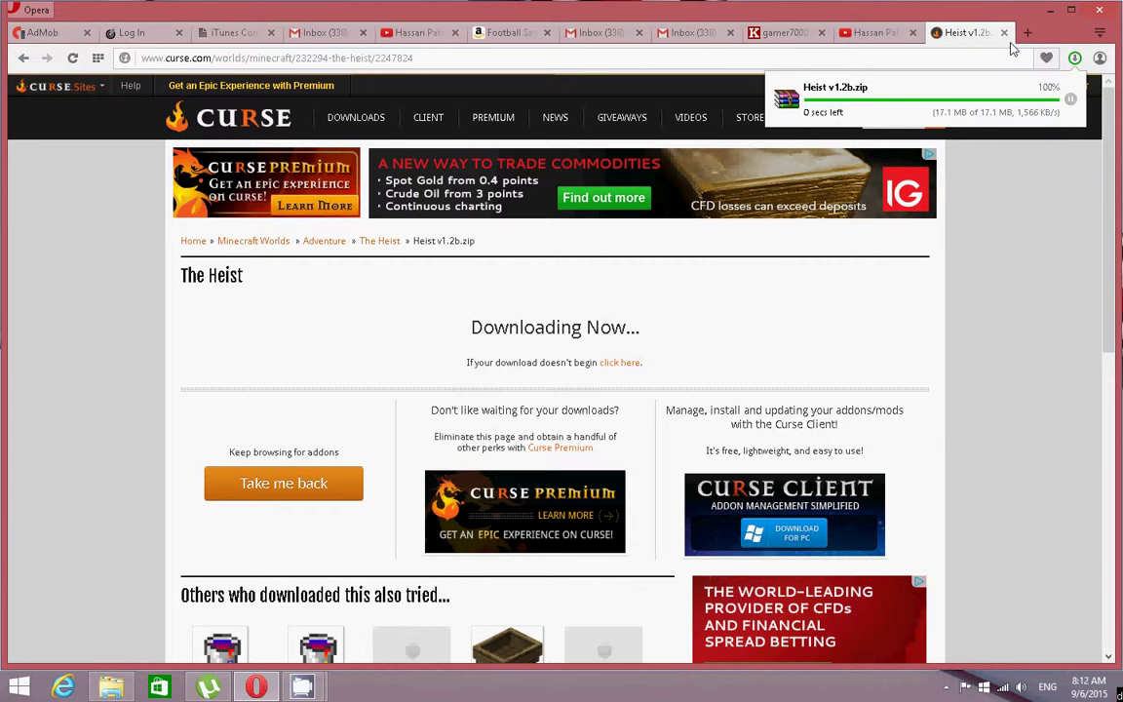
Close the finished download page, minimize the browser, and list the Downloads folder by date modified with the newest files first.
left_click(1004, 32)
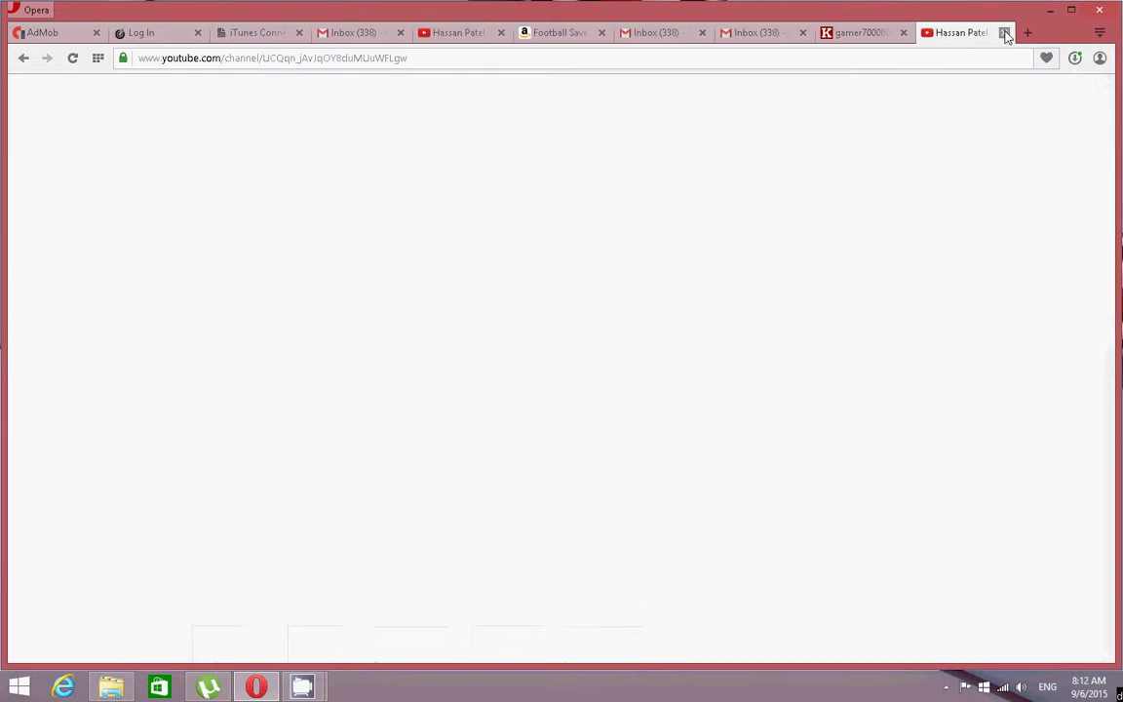
left_click(1050, 9)
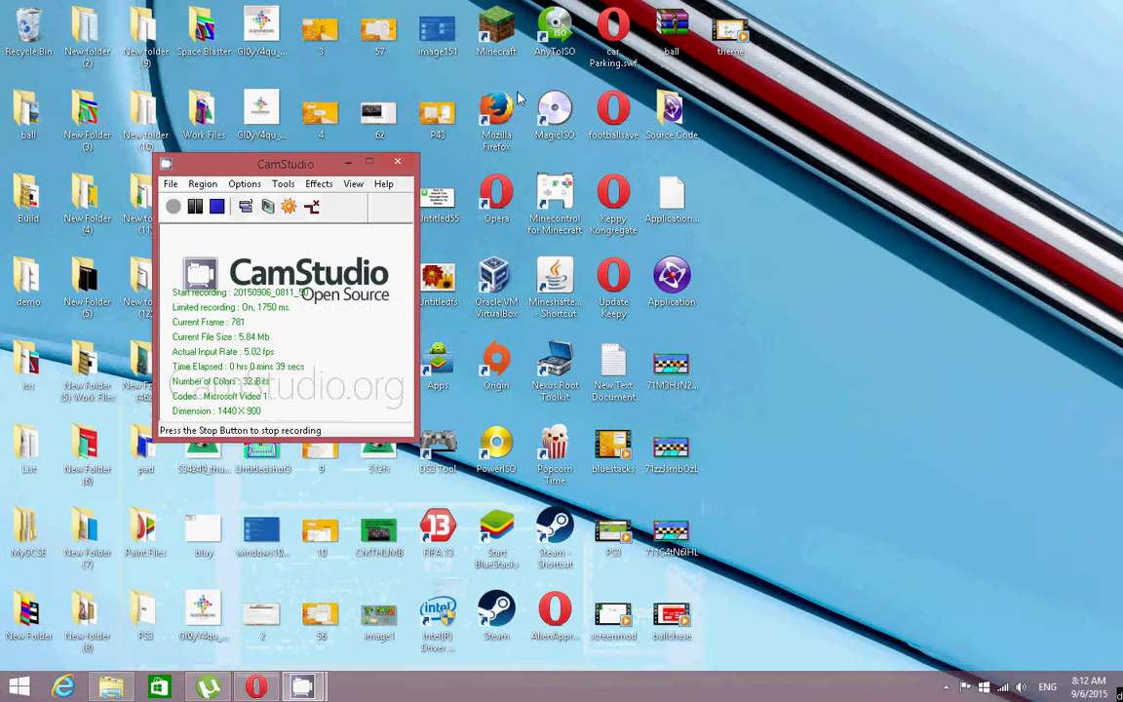
left_click(113, 688)
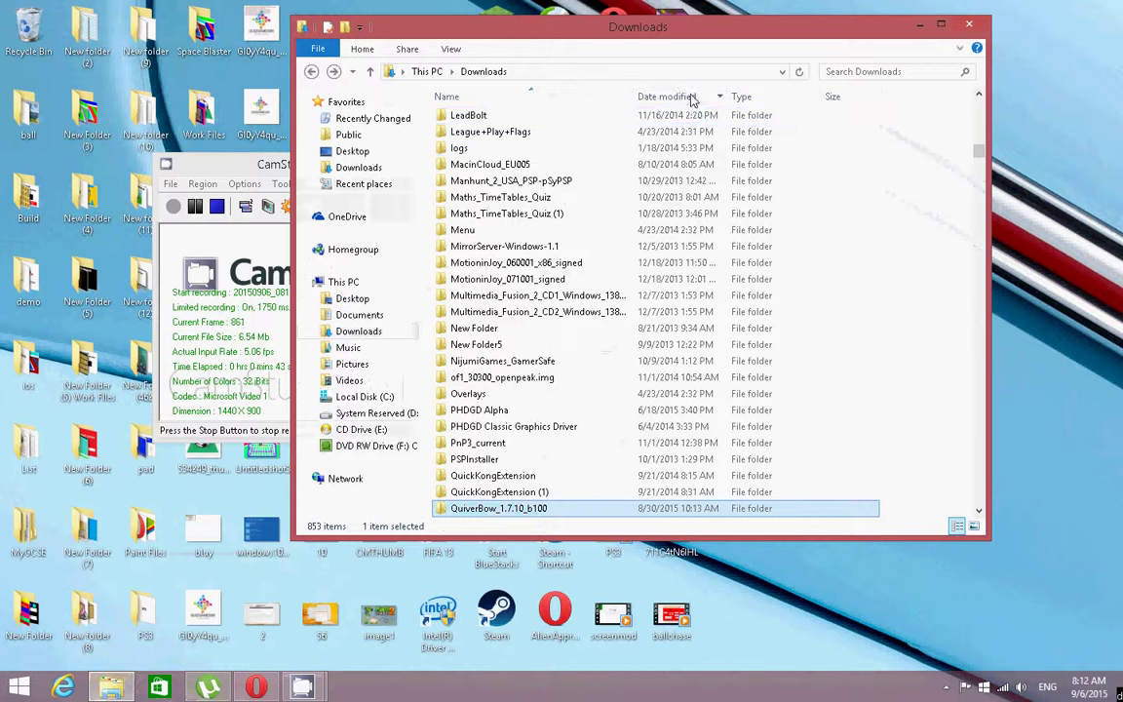
left_click(691, 99)
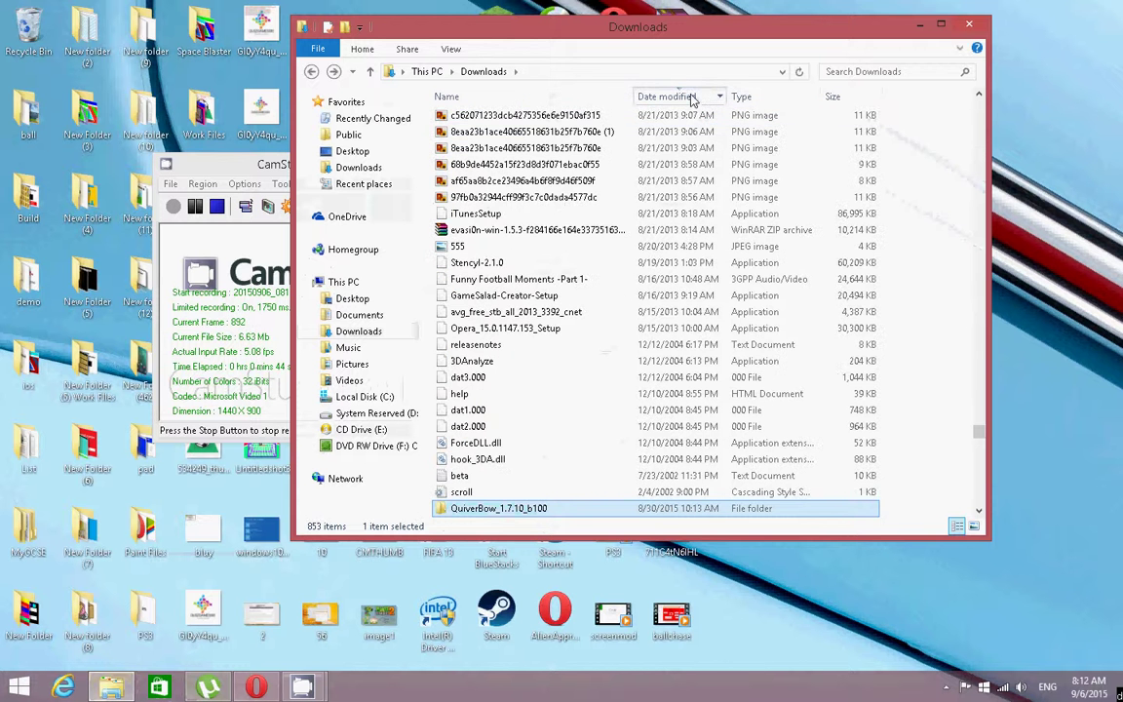
left_click_drag(979, 432, 1022, 524)
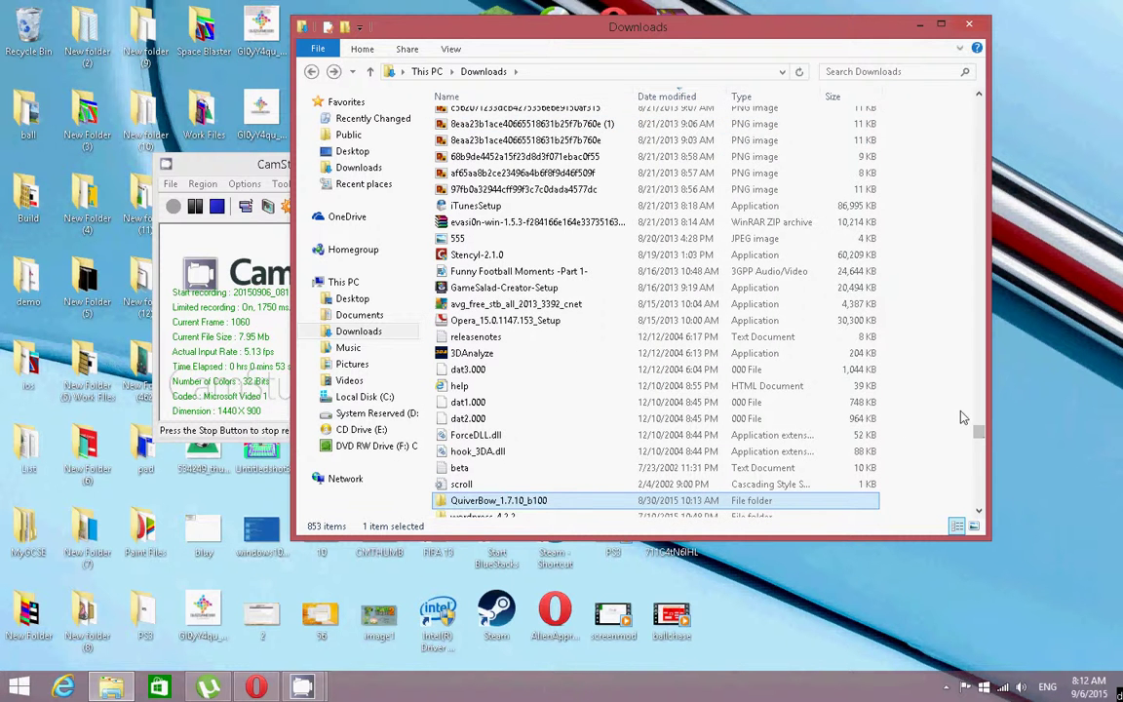
left_click_drag(979, 436, 978, 105)
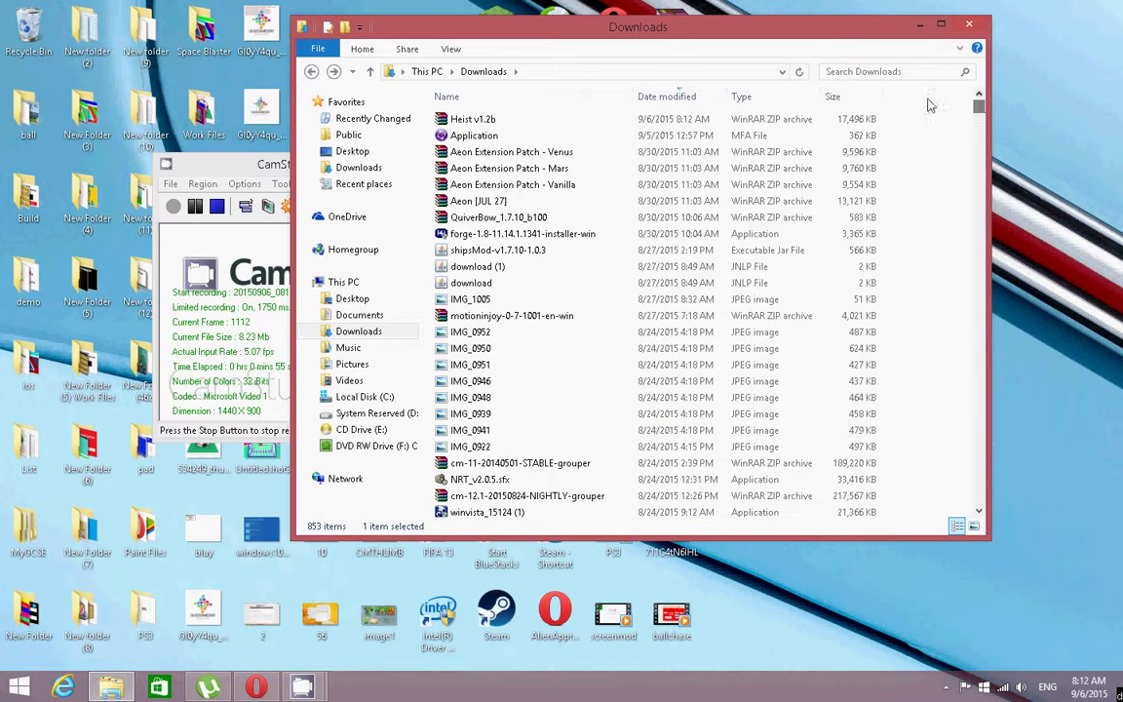
Extract the Heist v1.2b archive with WinRAR into a Heist v1.2b folder inside Downloads, and close the archive.
left_click(552, 118)
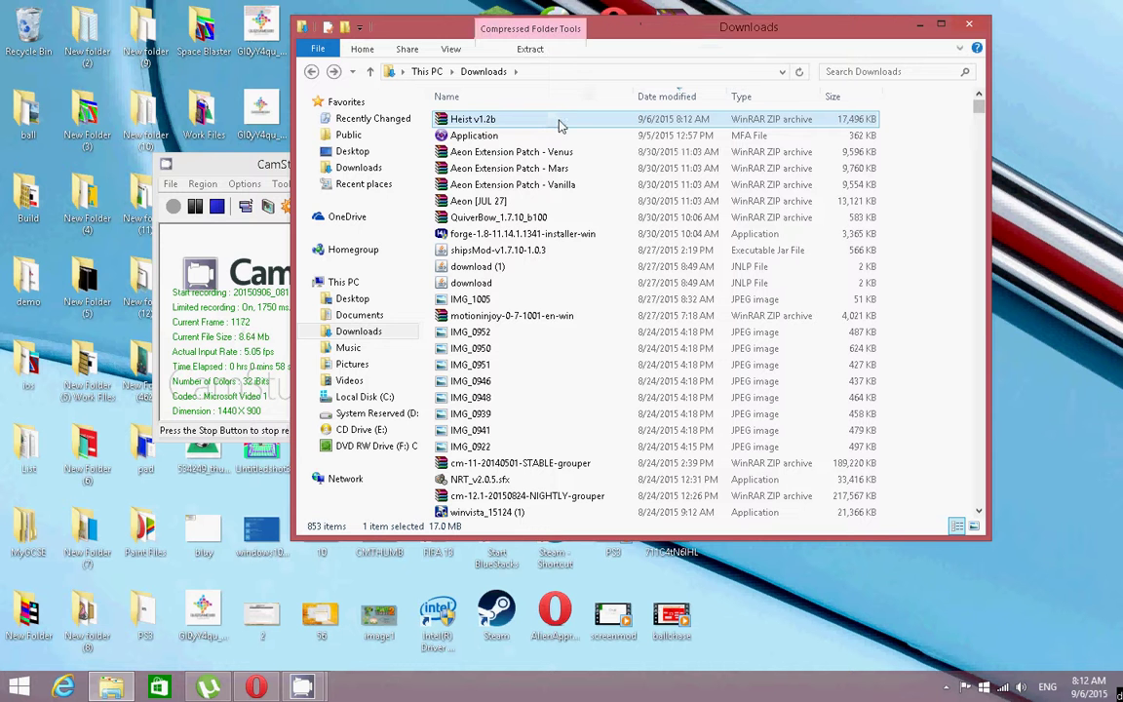
double_click(568, 118)
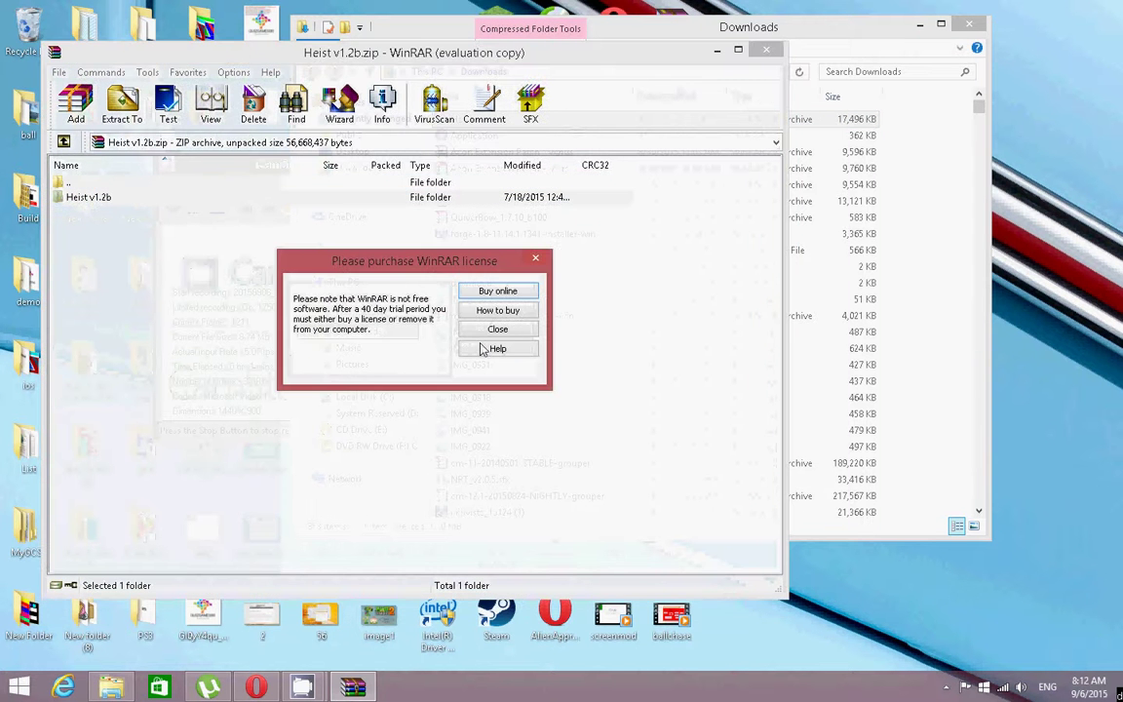
left_click(505, 330)
left_click(122, 103)
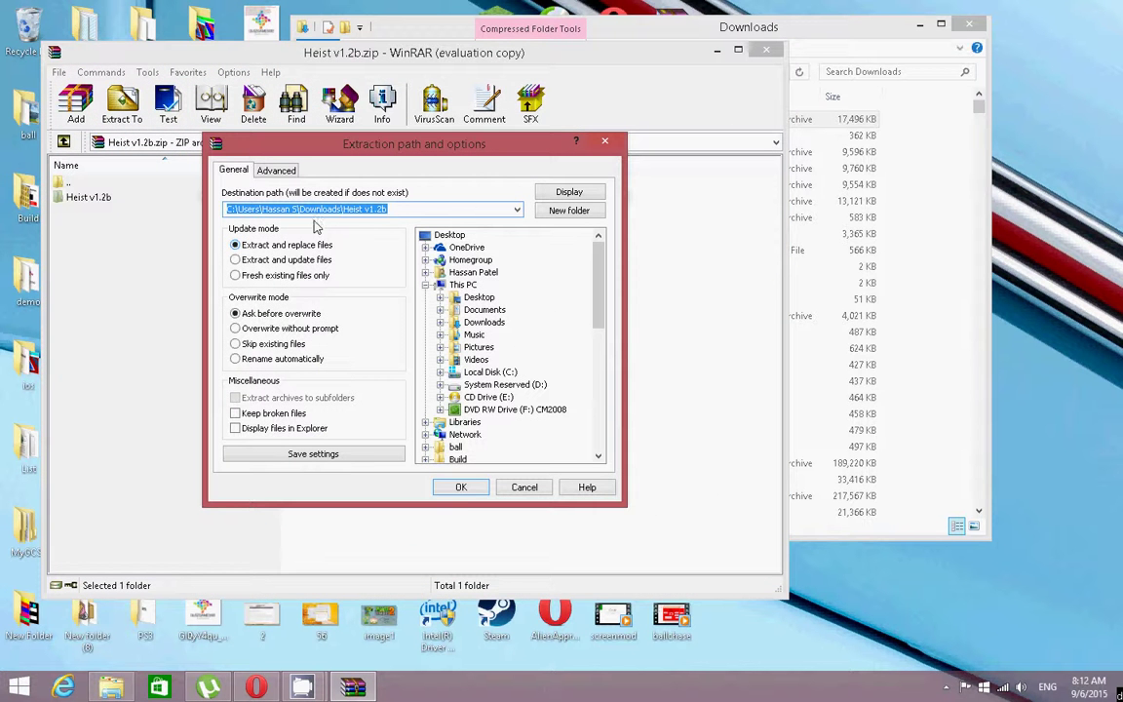
left_click(463, 489)
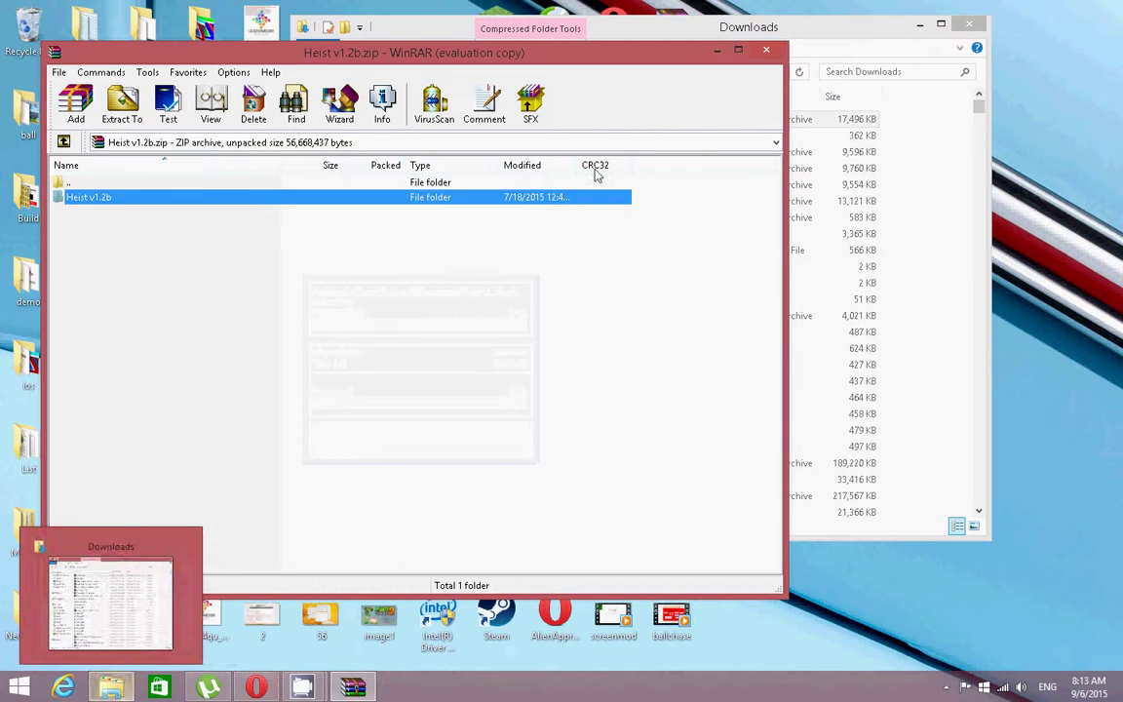
left_click(766, 51)
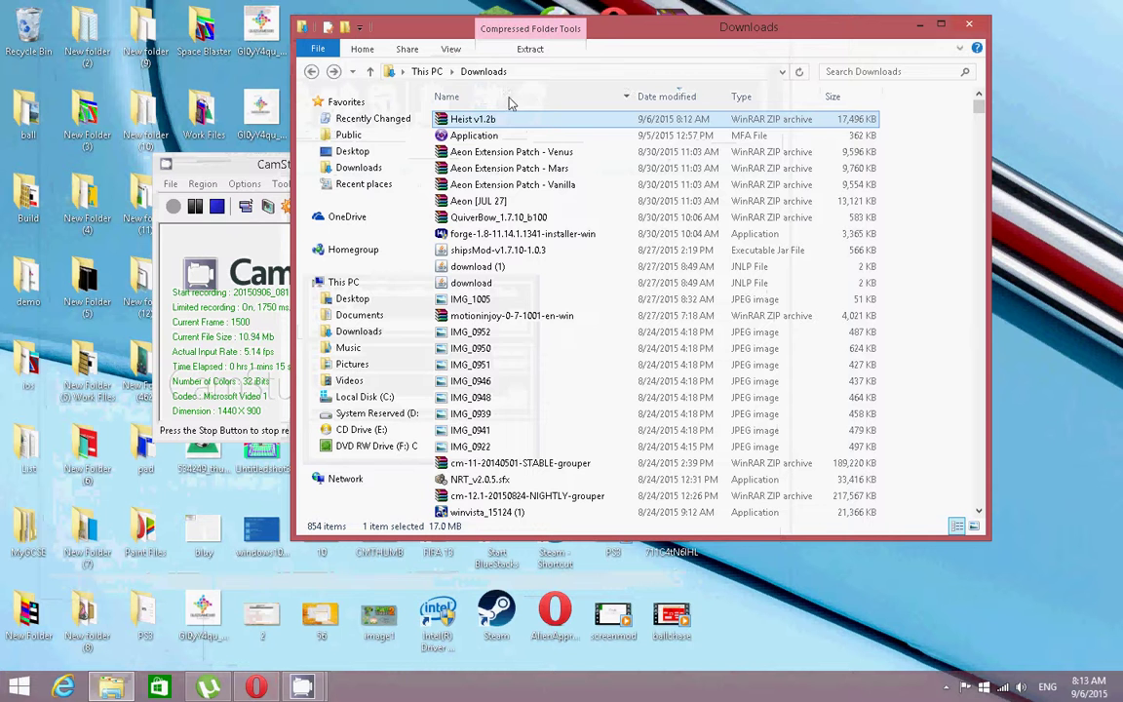
Sort Downloads by name and open the extracted Heist v1.2b folder so its inner Heist v1.2b world folder is shown.
left_click(466, 97)
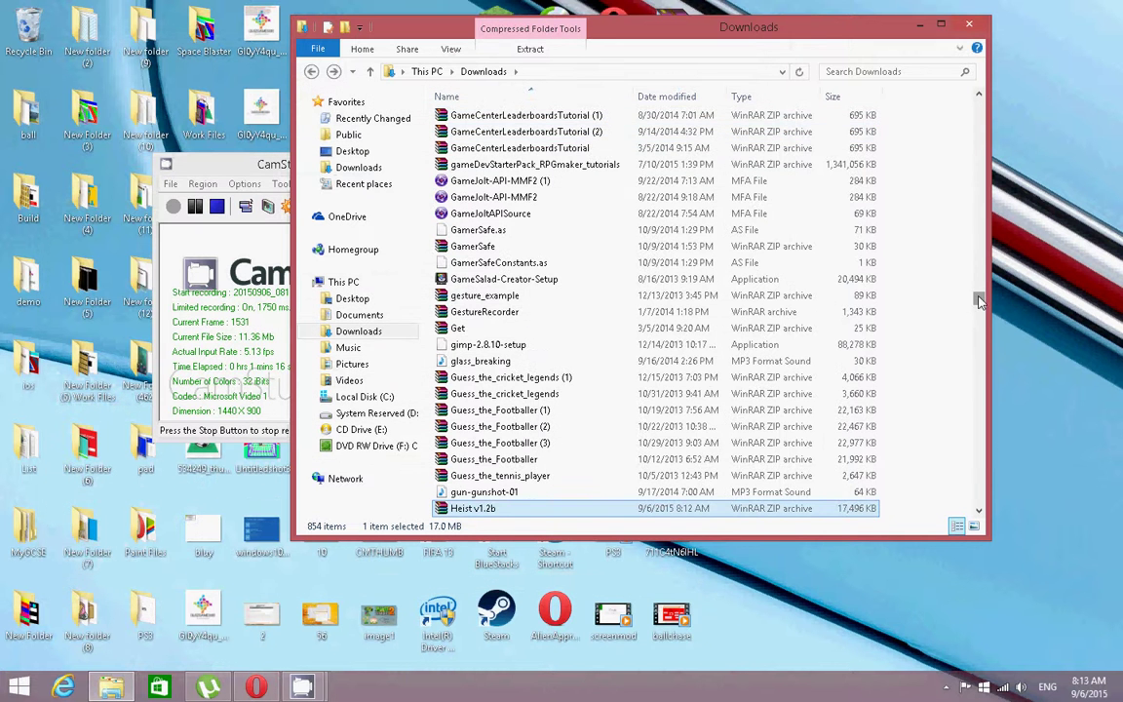
left_click_drag(978, 301, 975, 86)
scroll(881, 109, "down", 20)
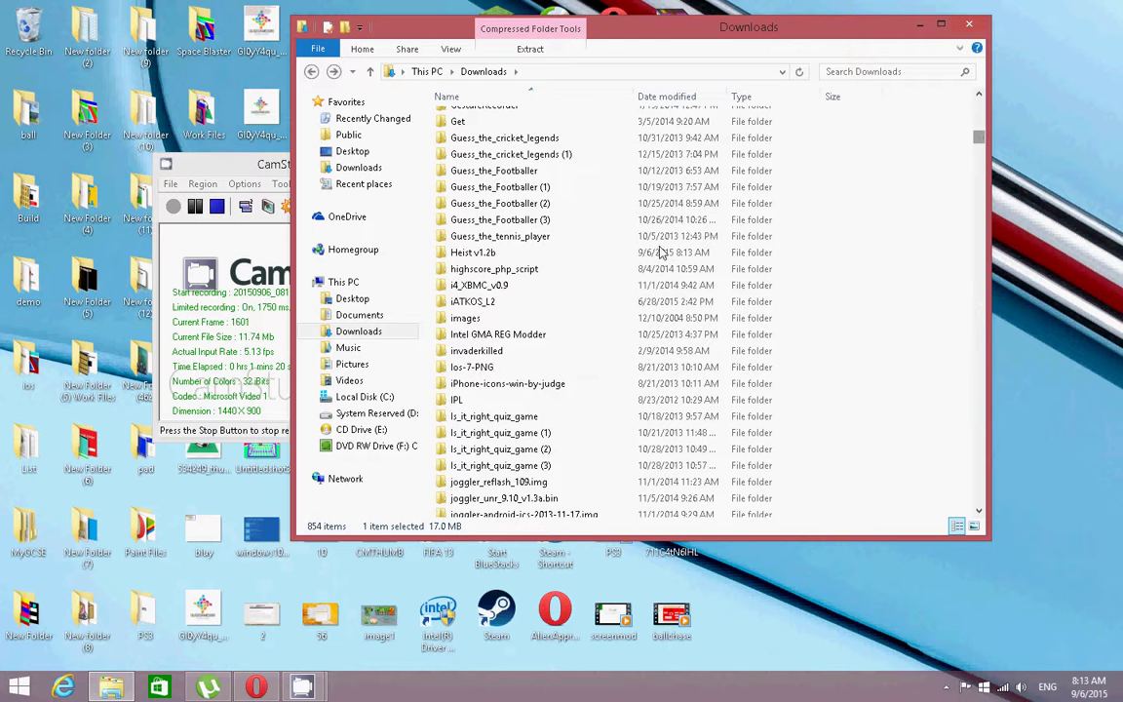
double_click(541, 251)
double_click(476, 123)
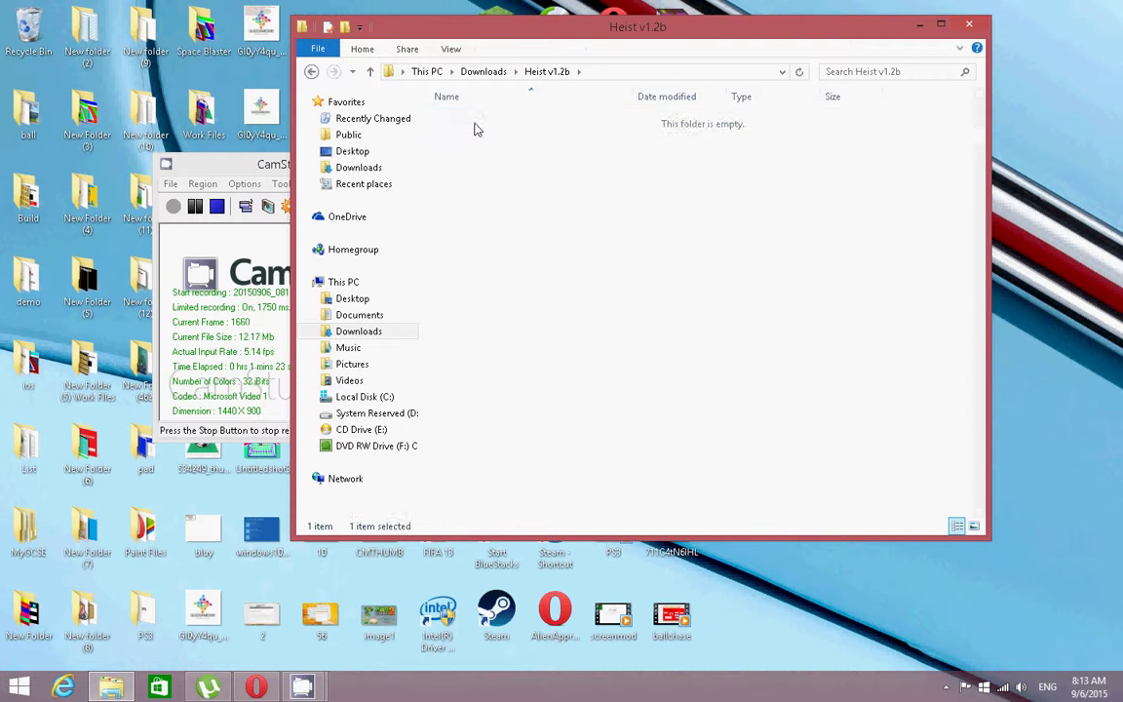
left_click(311, 74)
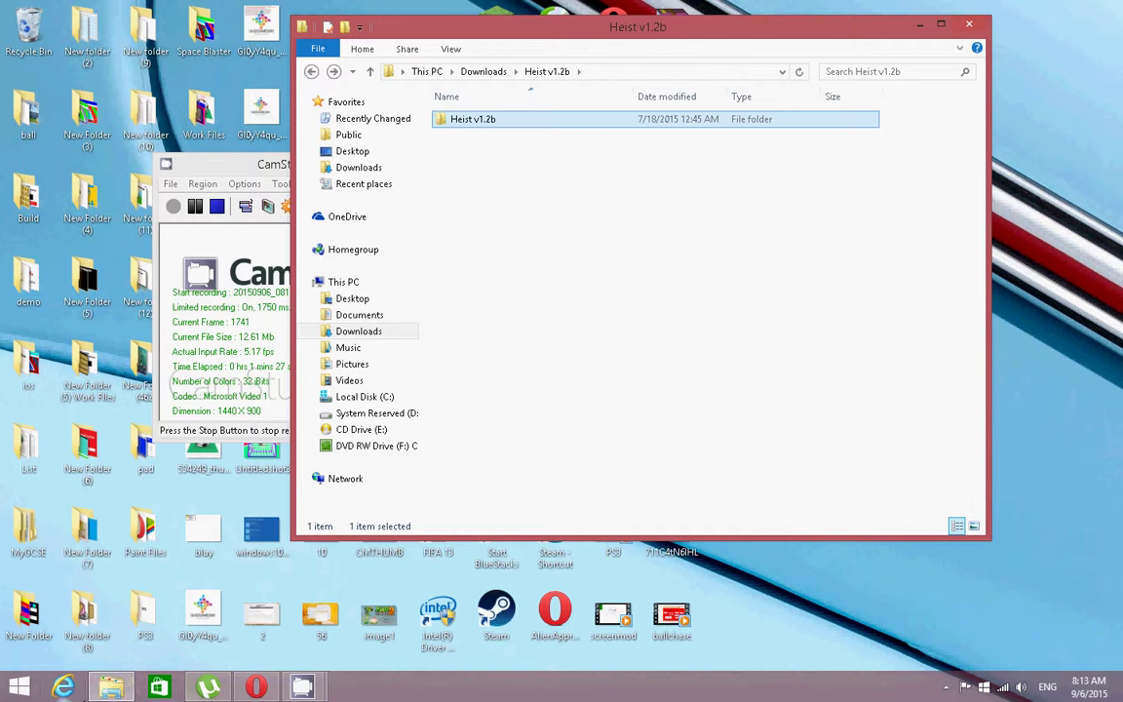
Open a second File Explorer window from the desktop's pad folder and show This PC in it.
left_click(112, 690)
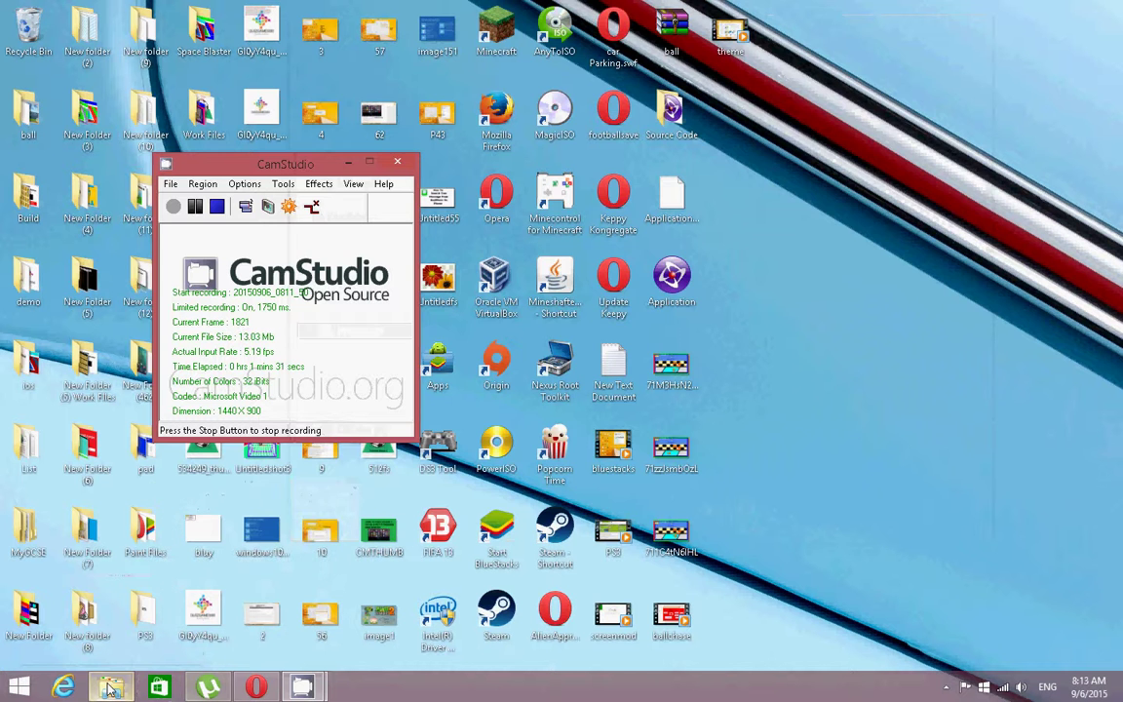
key("alt+Tab")
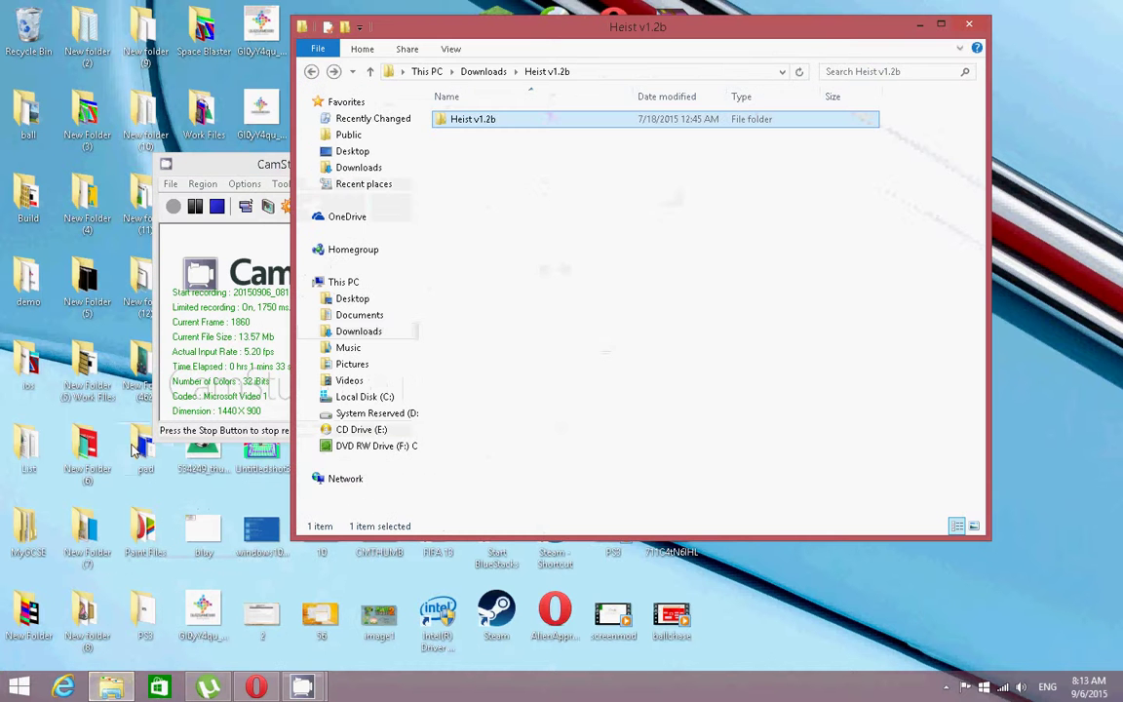
left_click(118, 400)
double_click(134, 450)
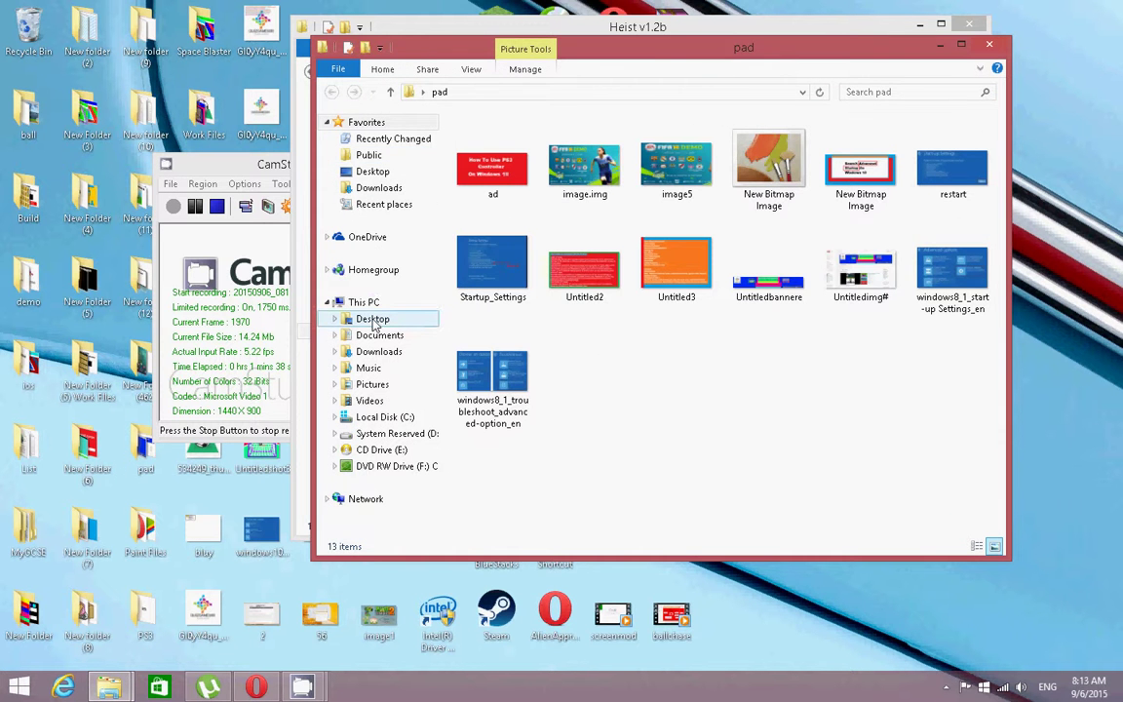
left_click(359, 303)
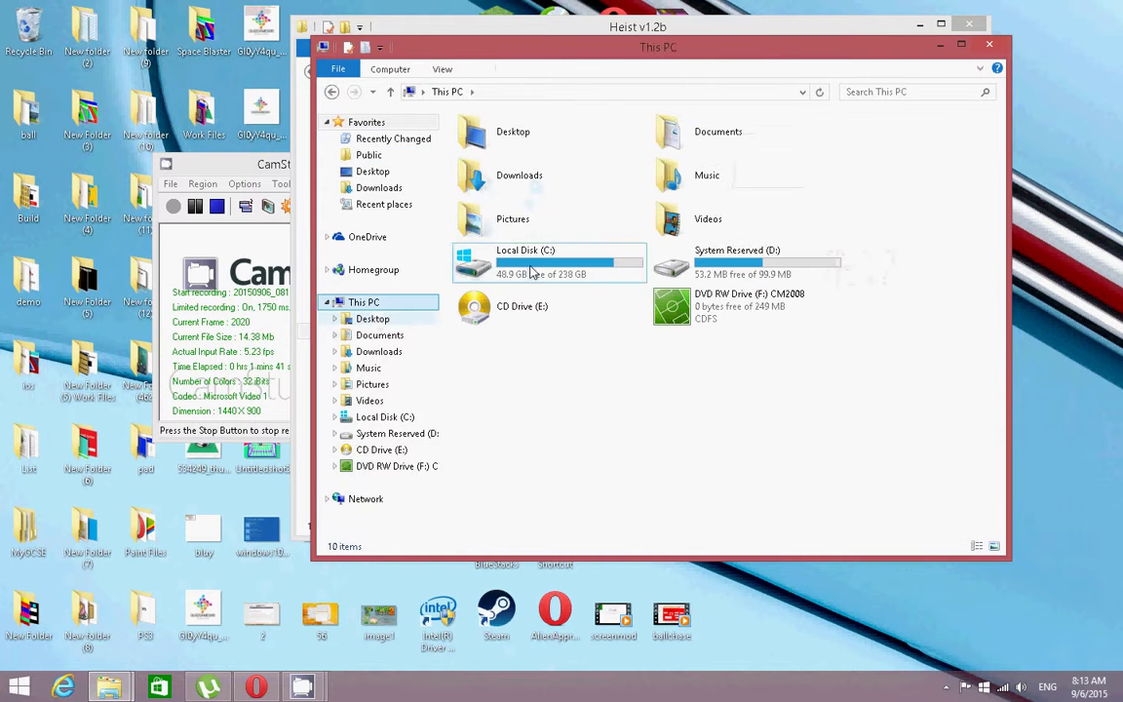
Browse from Local Disk (C:) through Users and the user's profile folder to AppData\Roaming\.minecraft\saves.
double_click(533, 273)
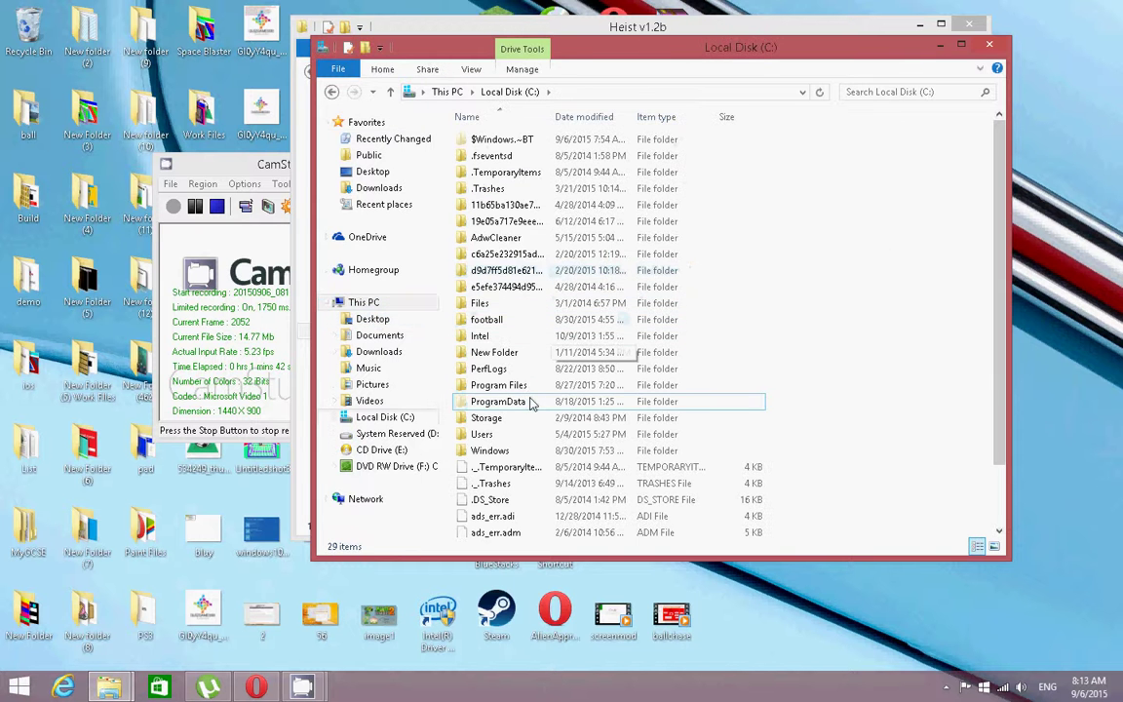
double_click(527, 434)
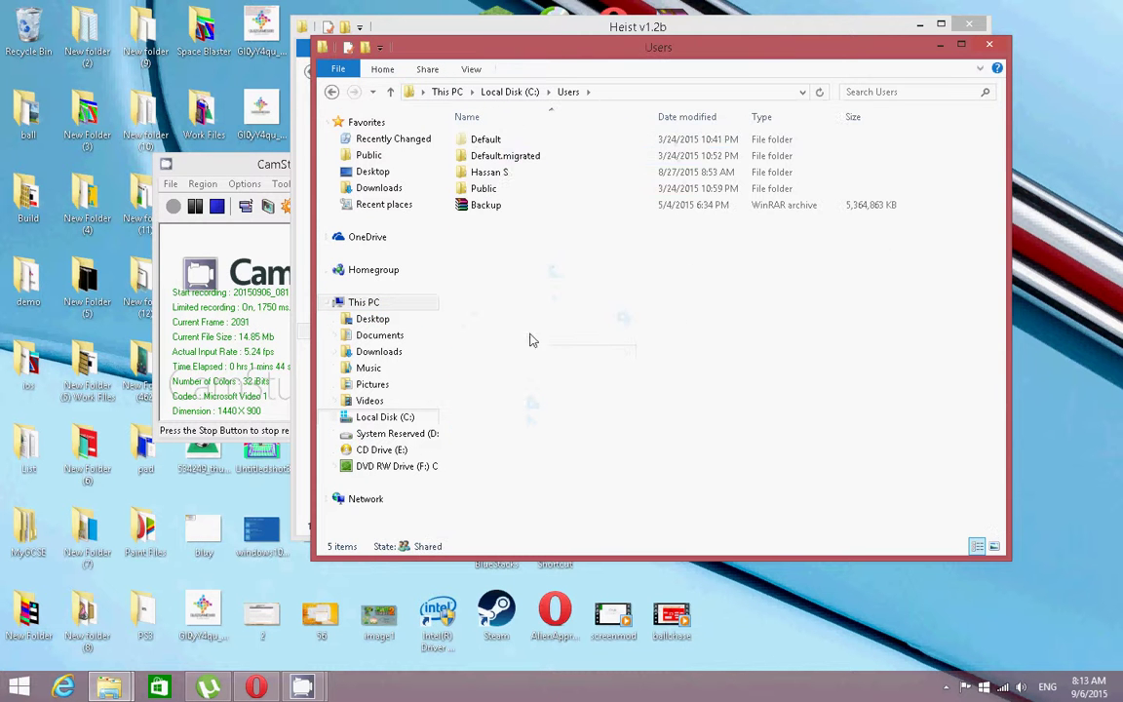
double_click(502, 173)
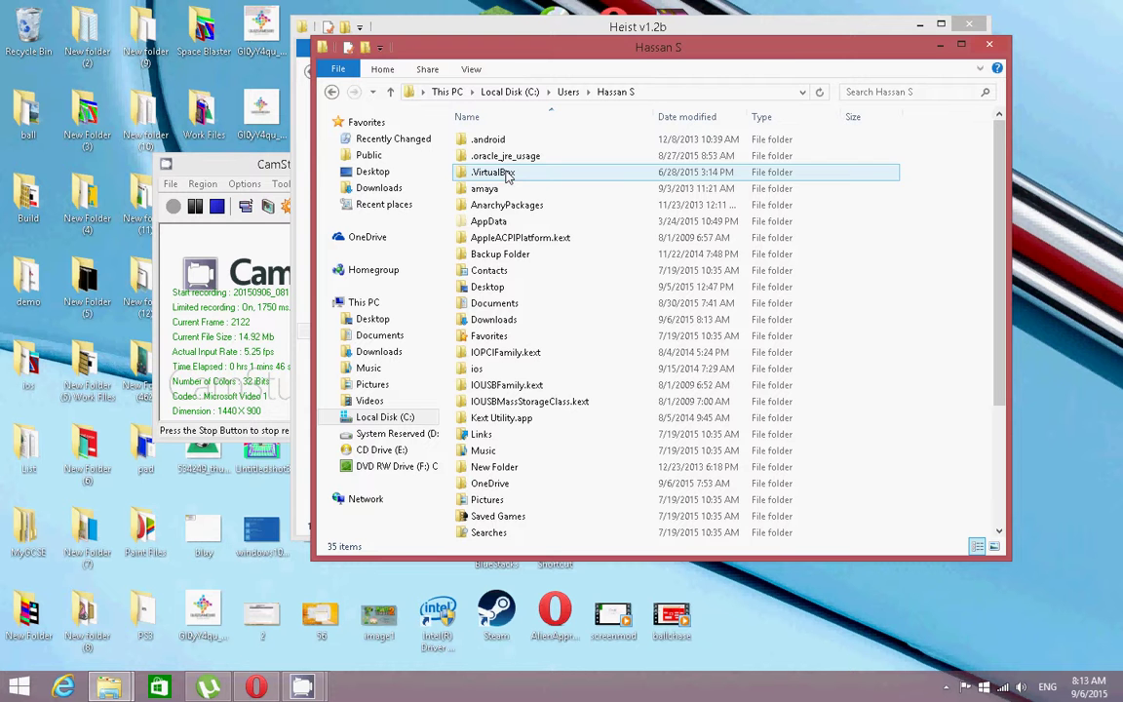
double_click(498, 222)
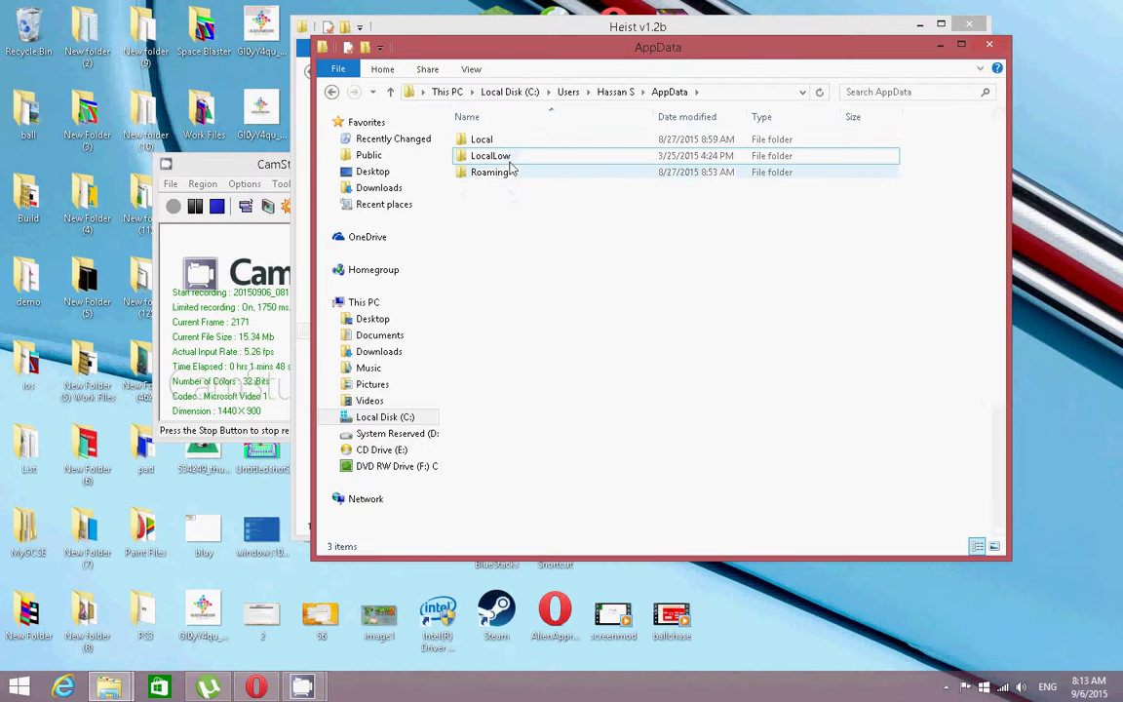
double_click(492, 172)
double_click(511, 144)
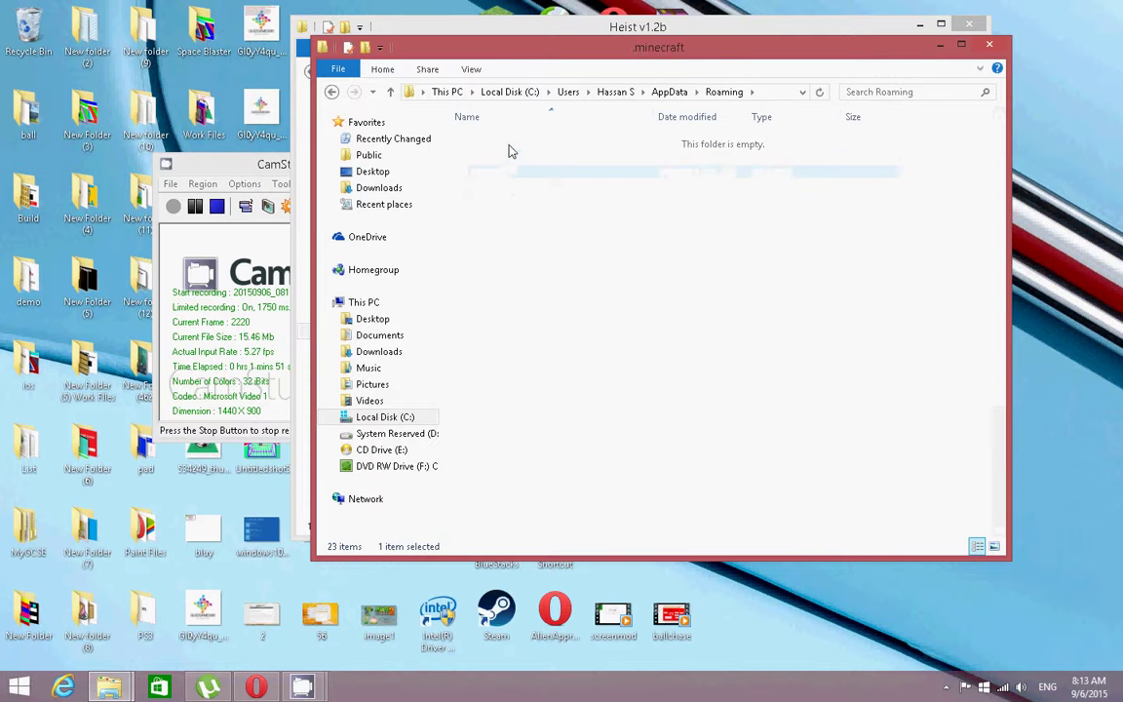
double_click(509, 242)
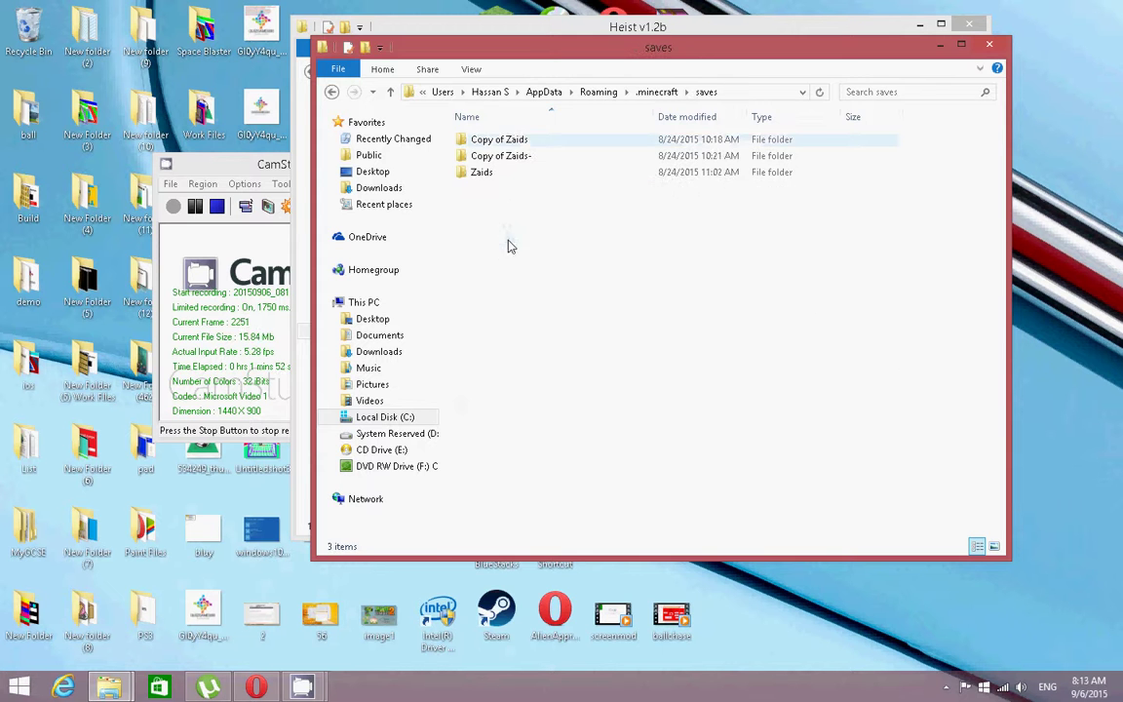
Copy the inner Heist v1.2b world folder from Downloads into the Minecraft saves folder.
left_click_drag(521, 47, 524, 253)
left_click(477, 120)
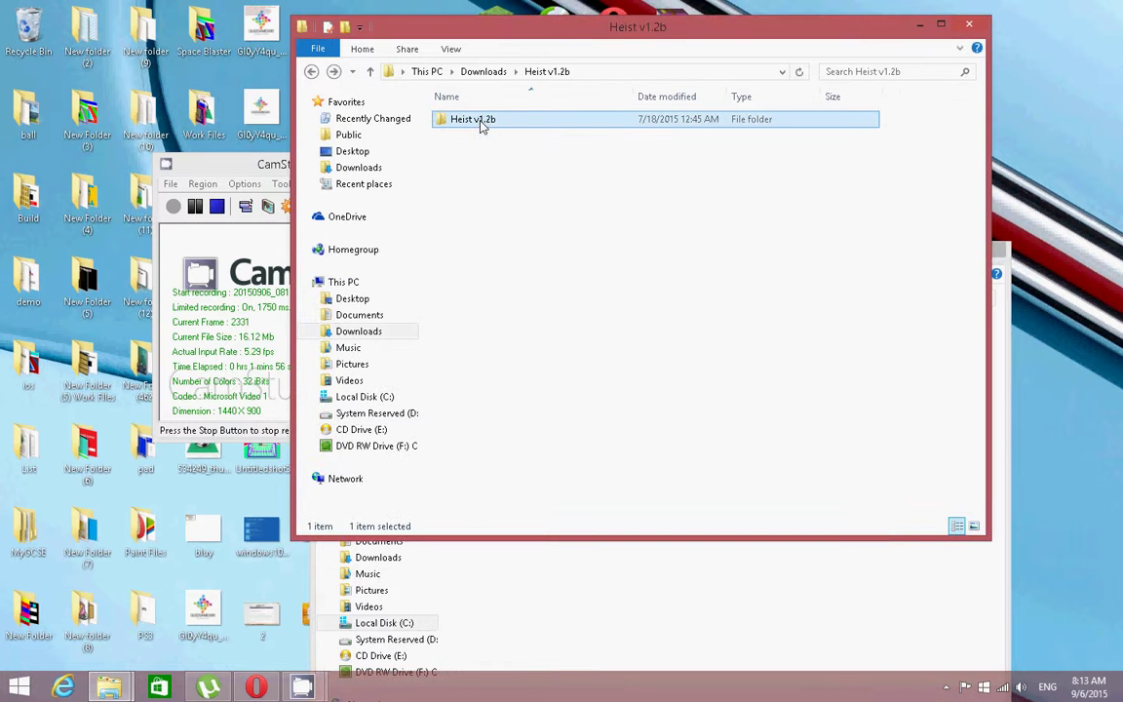
right_click(481, 124)
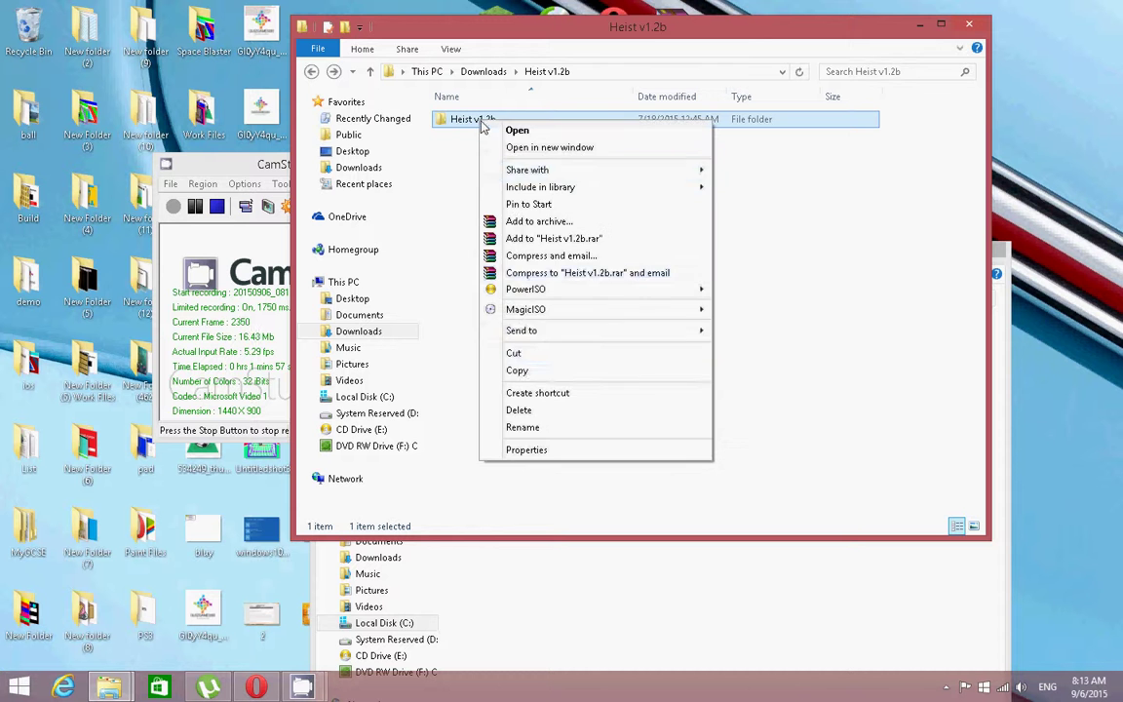
left_click(520, 372)
left_click(531, 625)
right_click(575, 529)
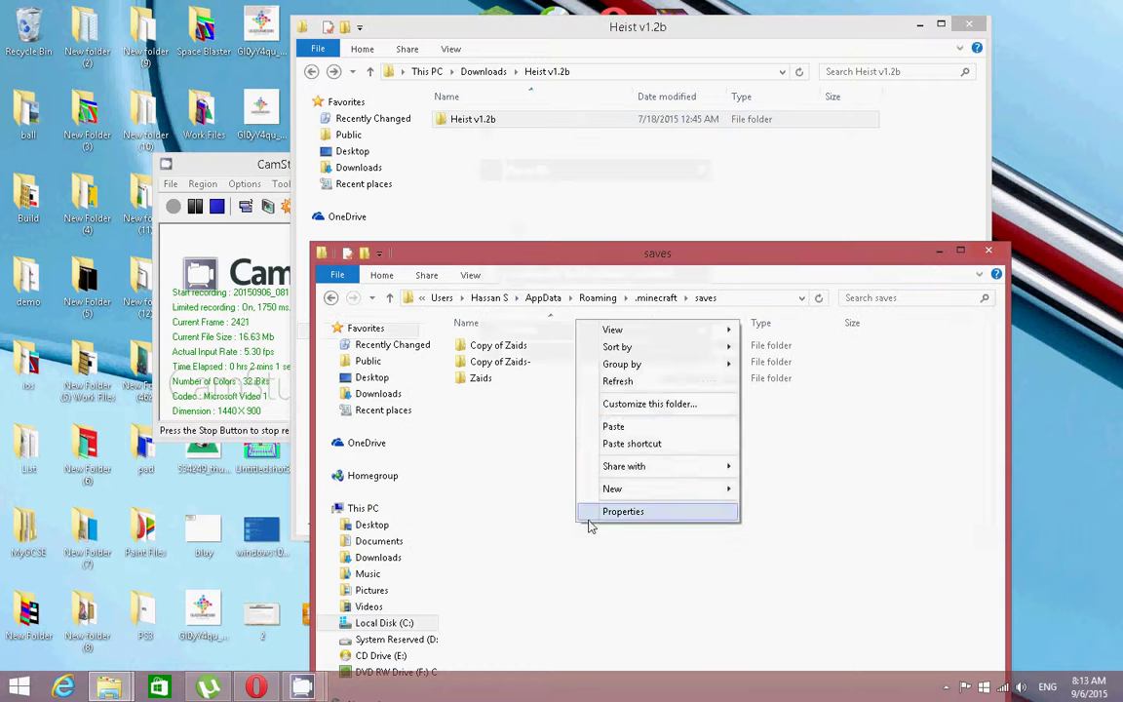
left_click(612, 427)
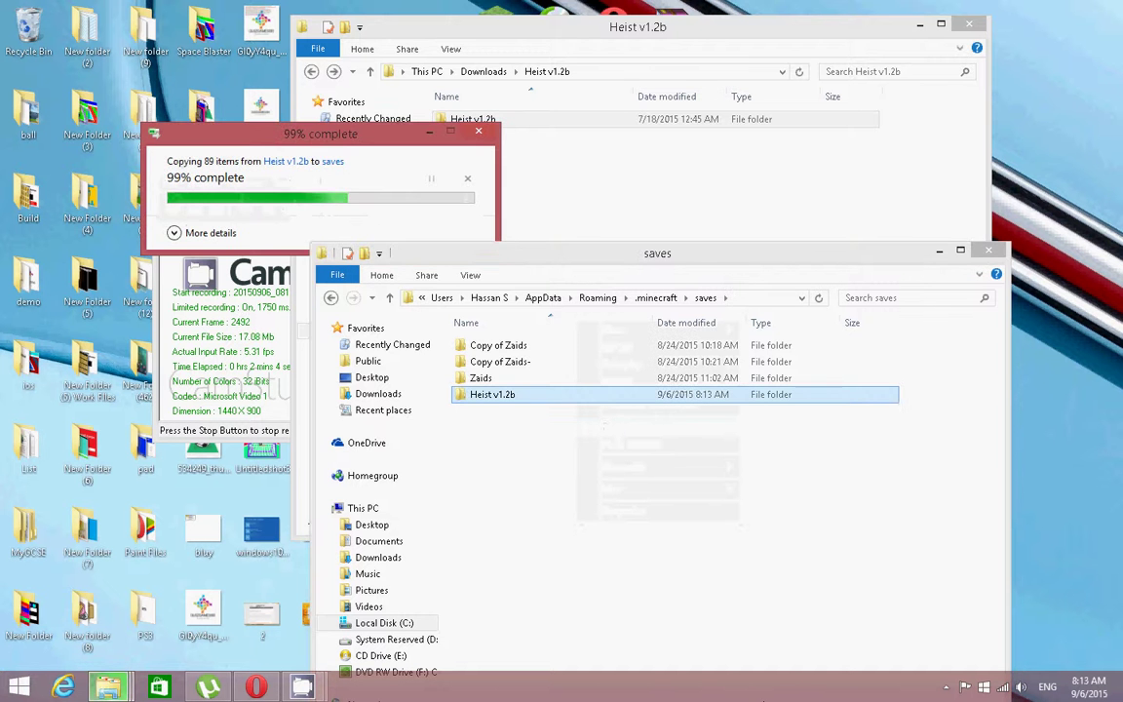
Minimize both folder windows and launch Minecraft 1.8.8 from its launcher, keeping the currently selected player profile.
left_click(920, 23)
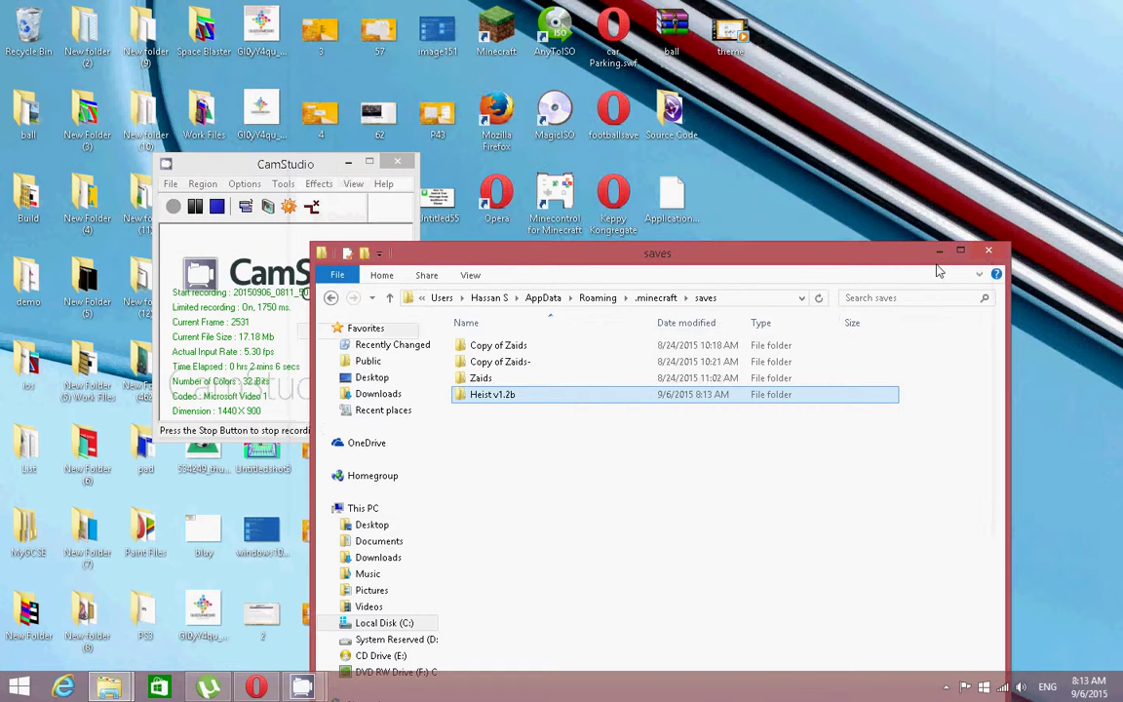
left_click(938, 252)
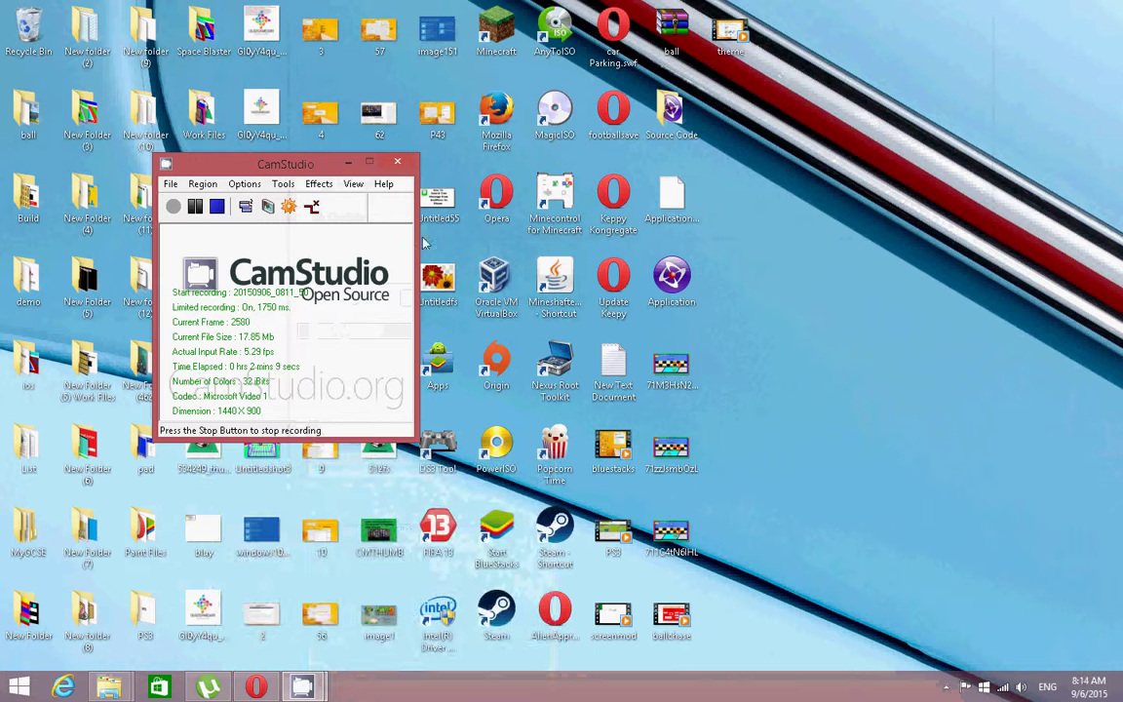
left_click(497, 23)
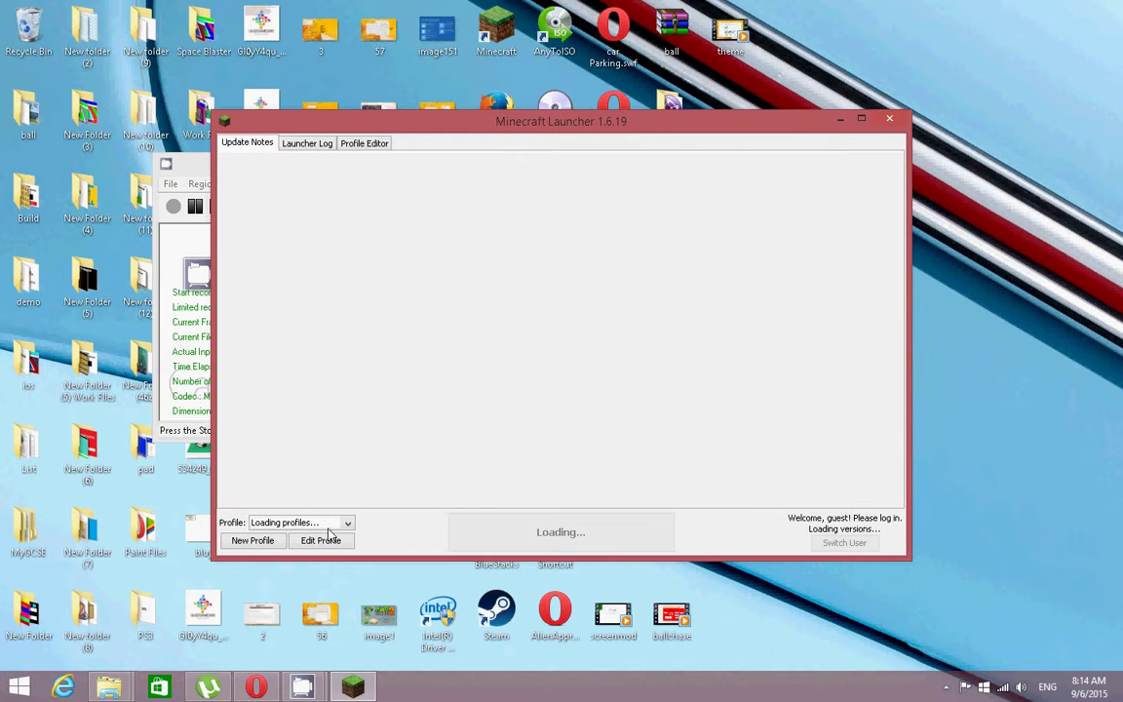
left_click(326, 525)
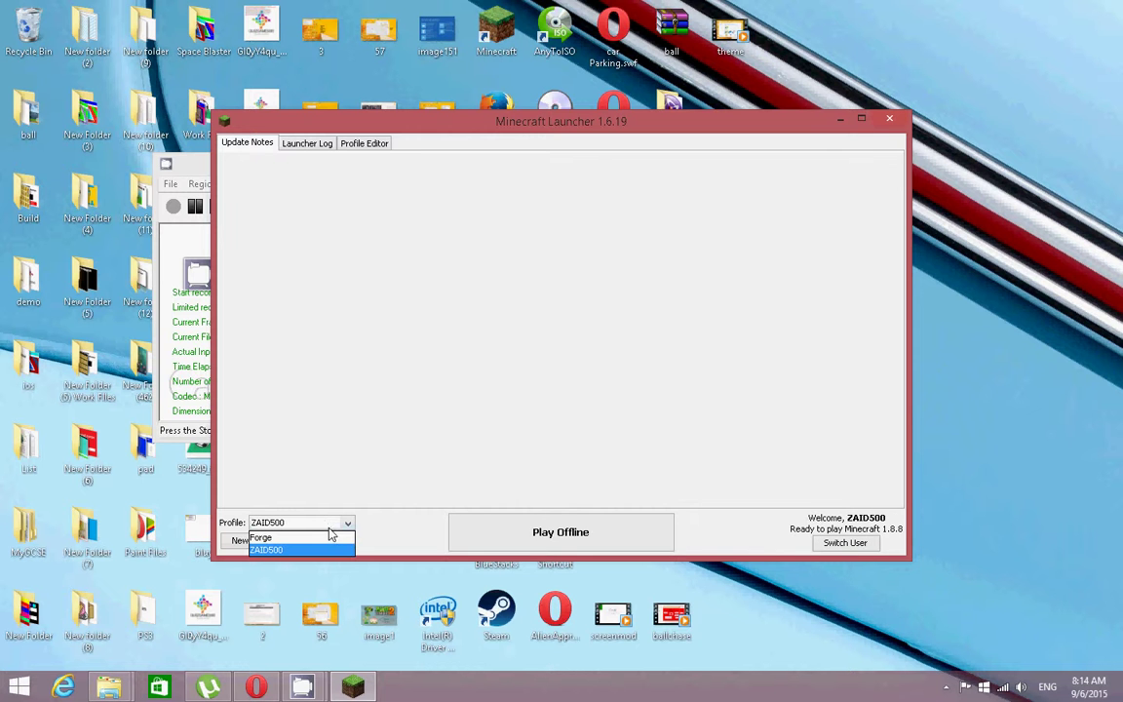
left_click(331, 523)
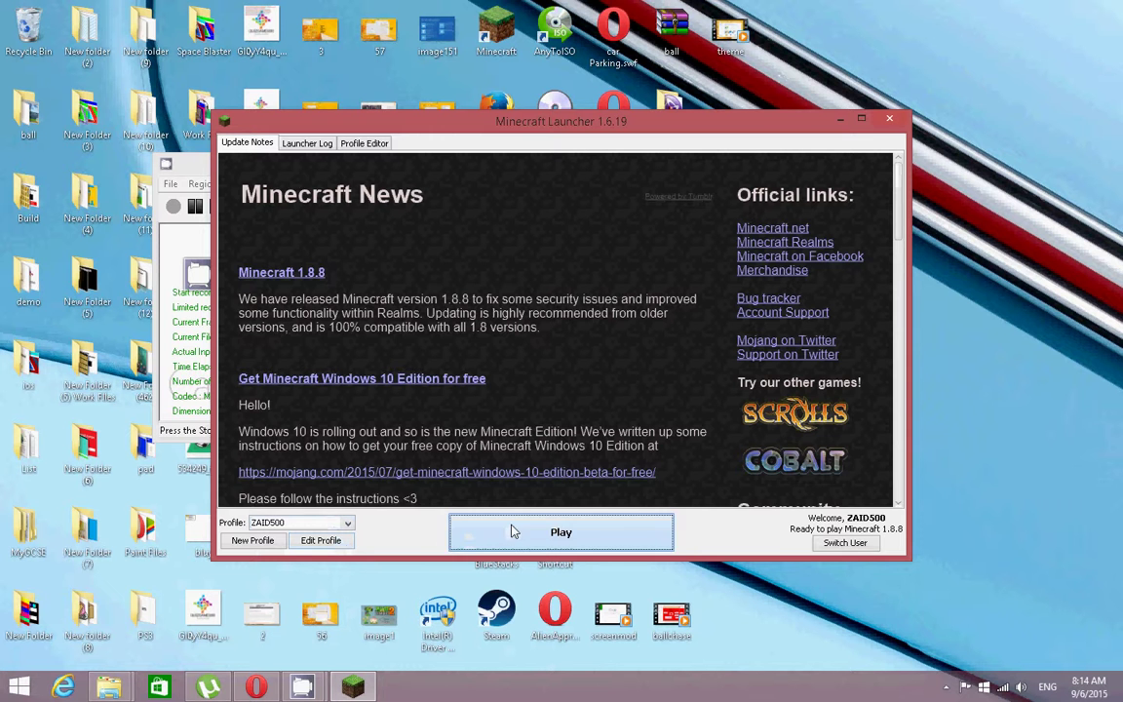
left_click(514, 531)
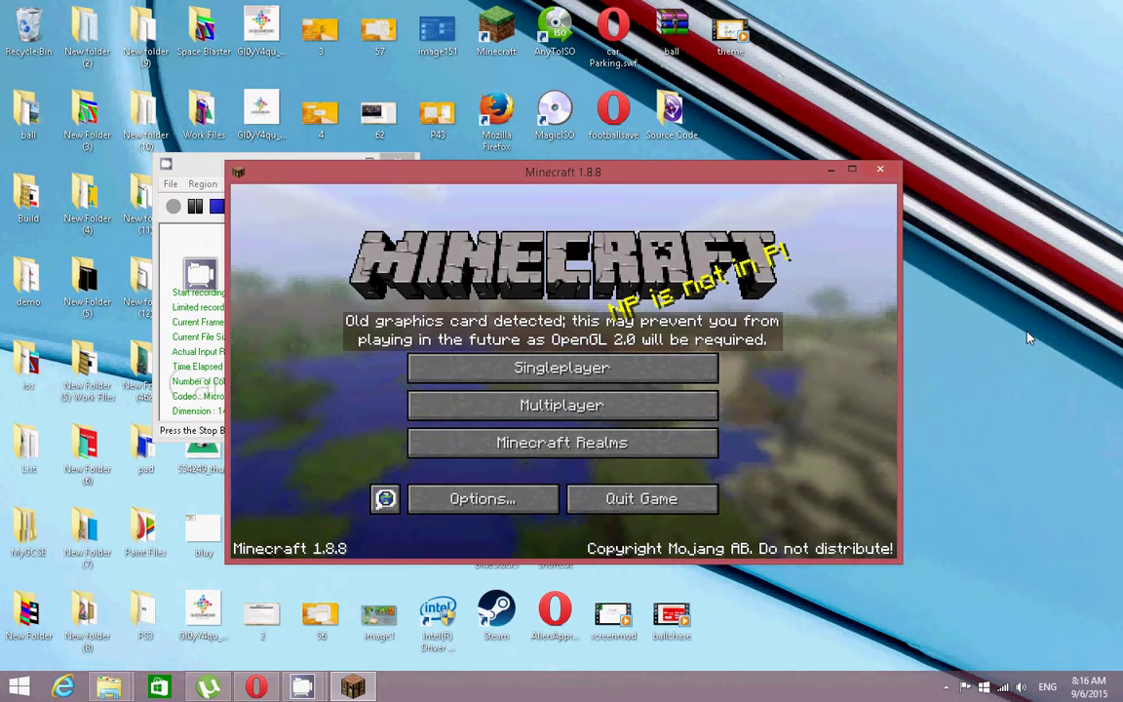
Load the Gameband: The Heist (for 1.8.7) world from the singleplayer world list.
left_click(529, 371)
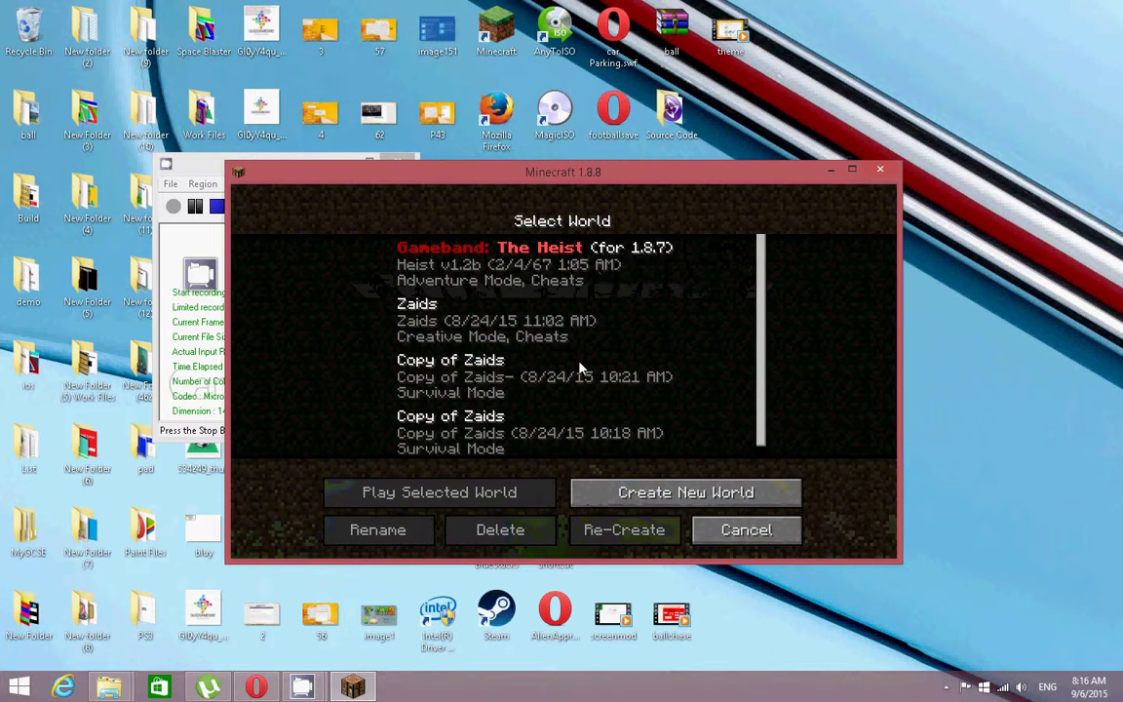
left_click(563, 251)
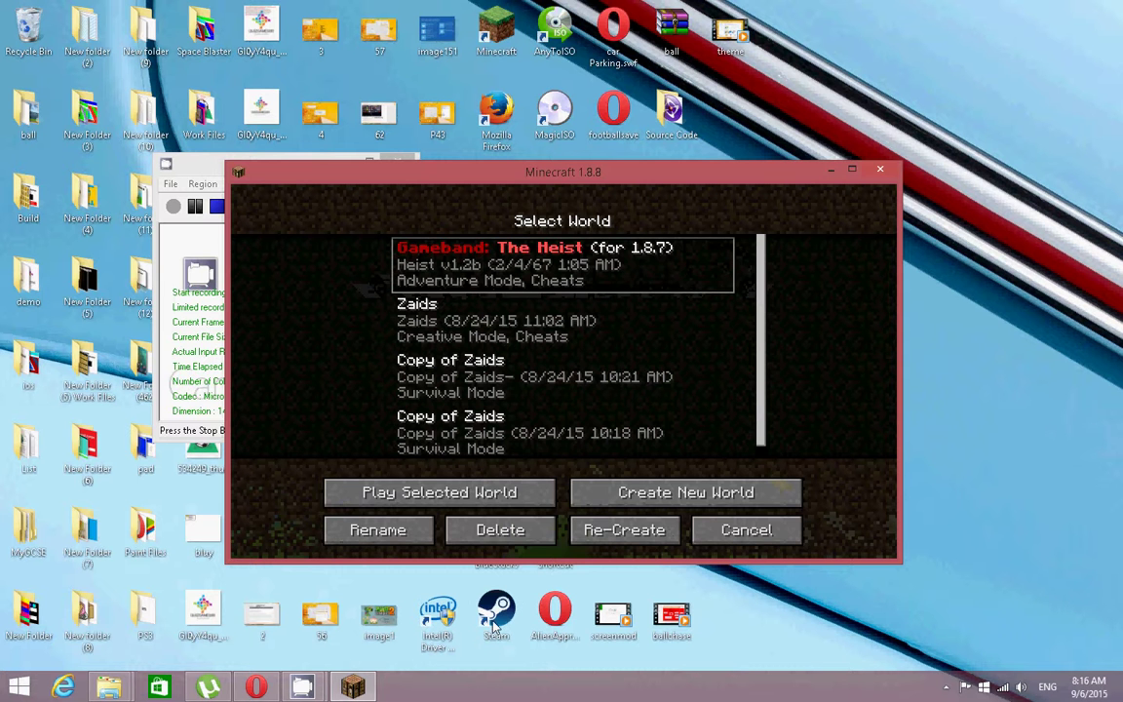
left_click(496, 495)
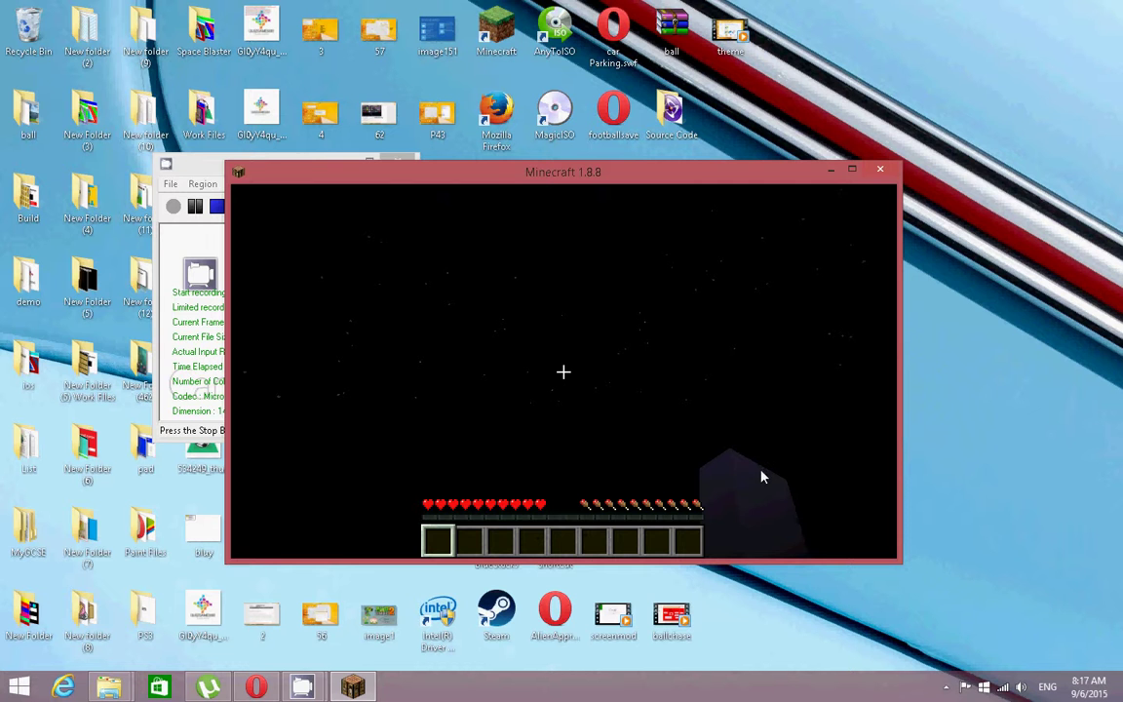
key("super")
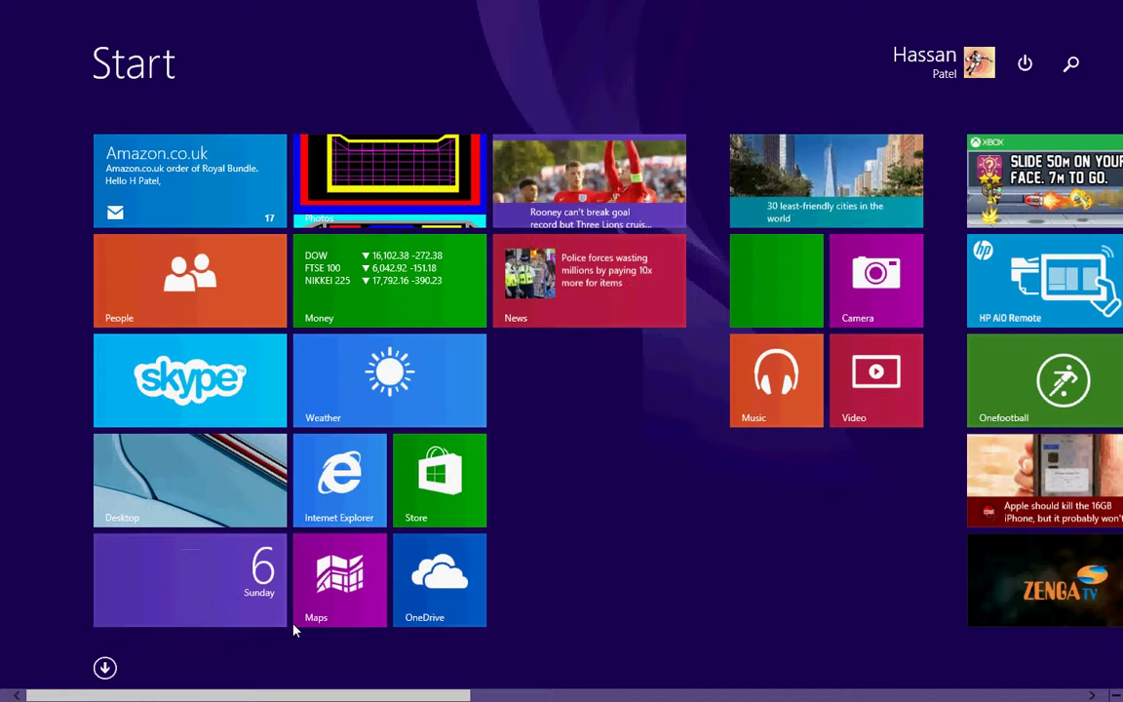
key("super")
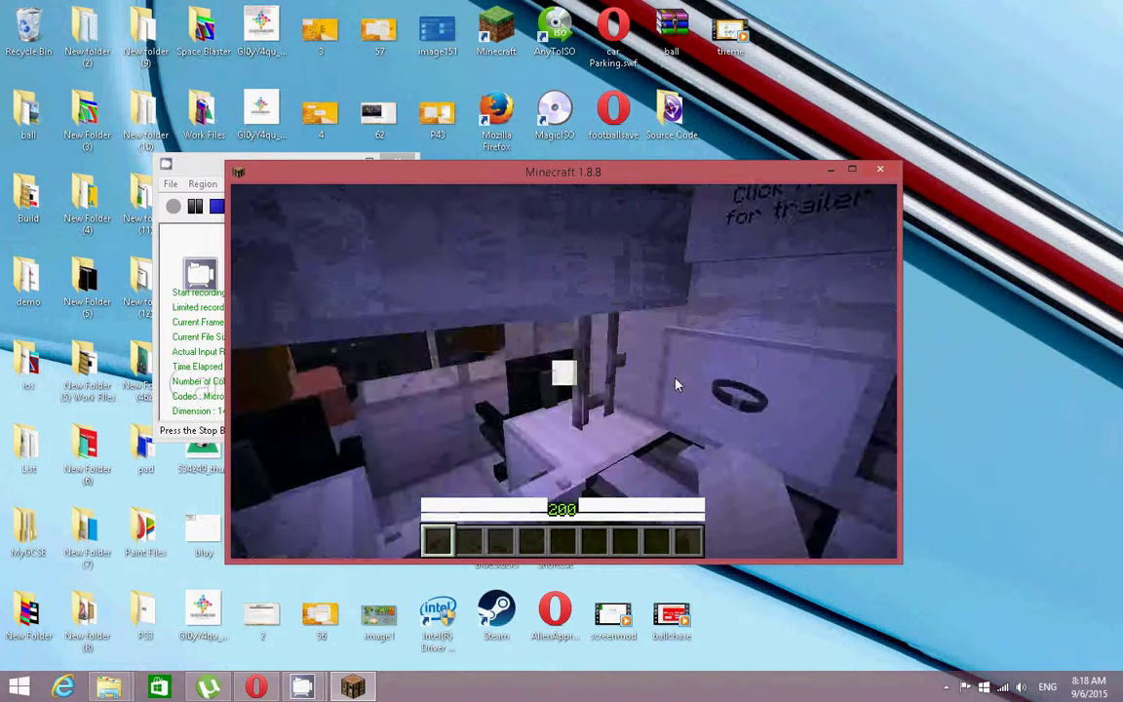
Walk through the Heist map's starting room to the dark door and back, and leave the game paused and minimized.
key("w")
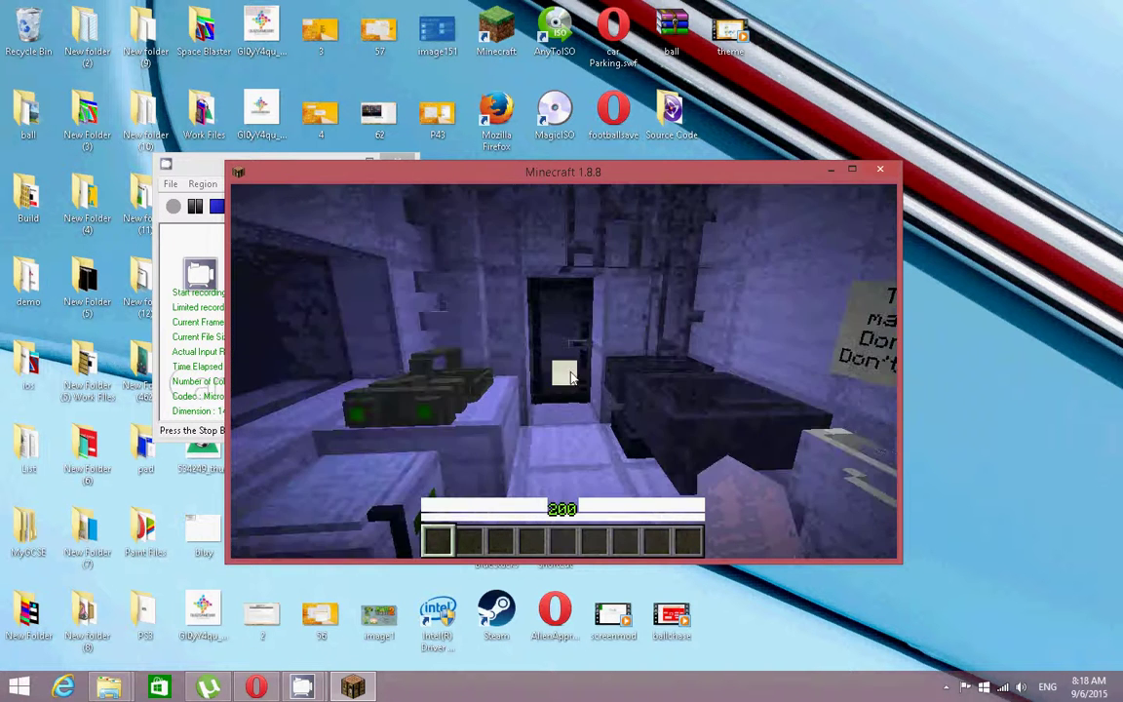
key("w")
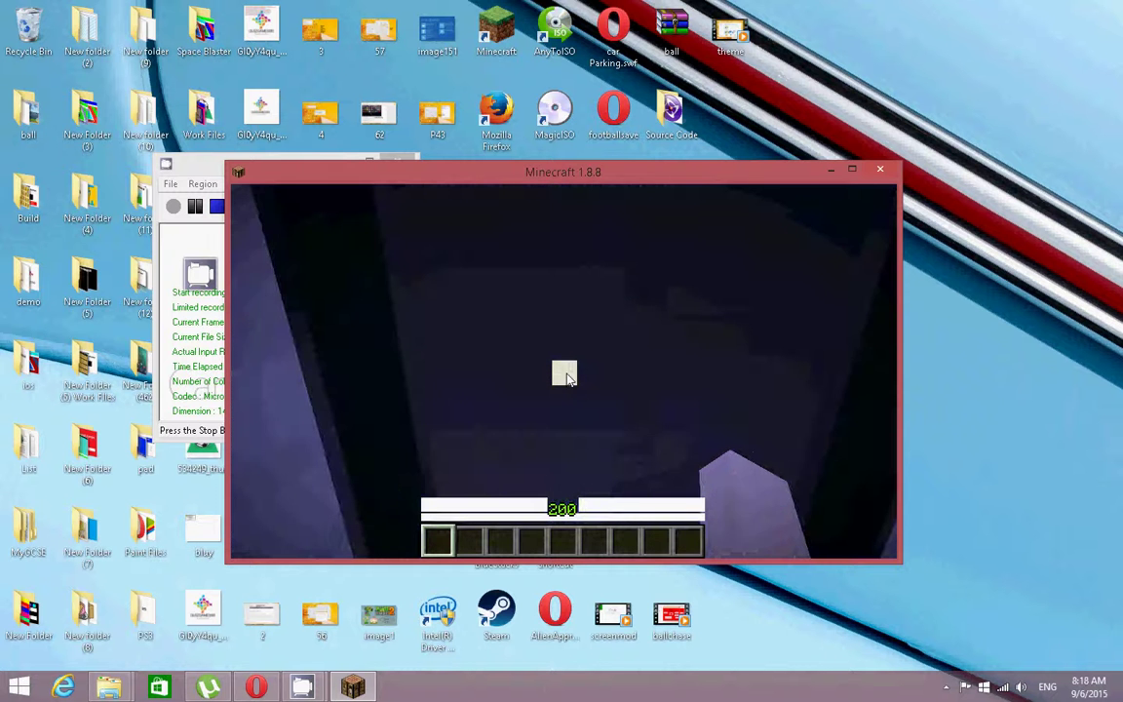
key("w")
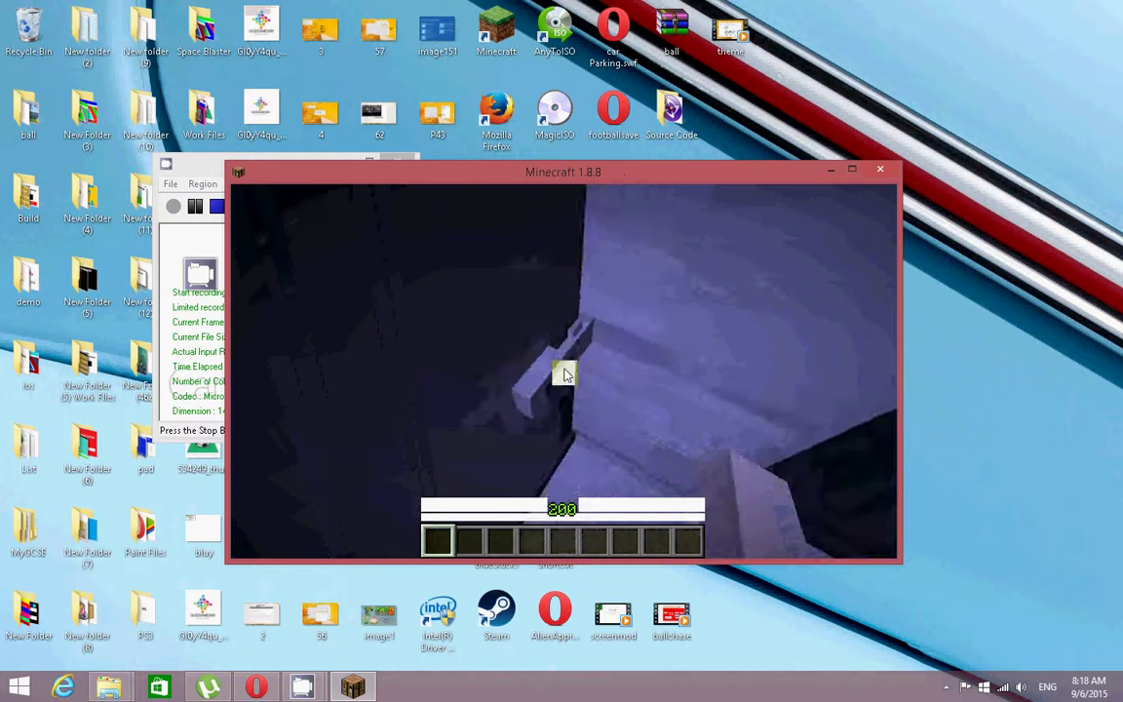
key("w")
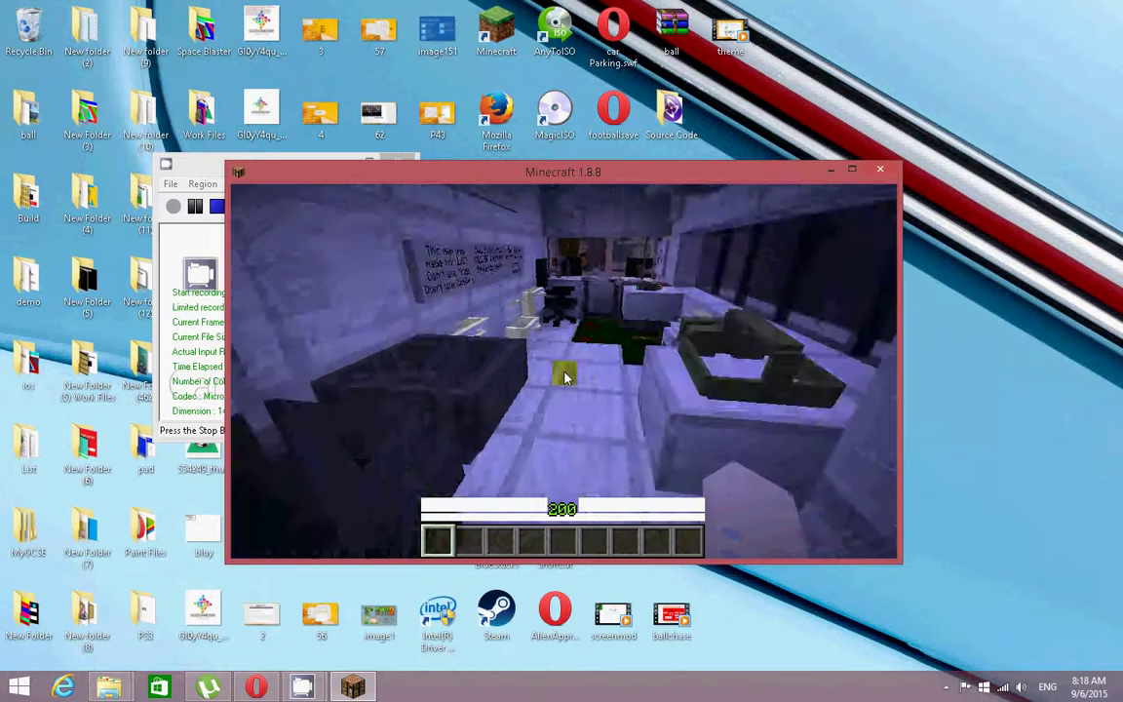
key("w")
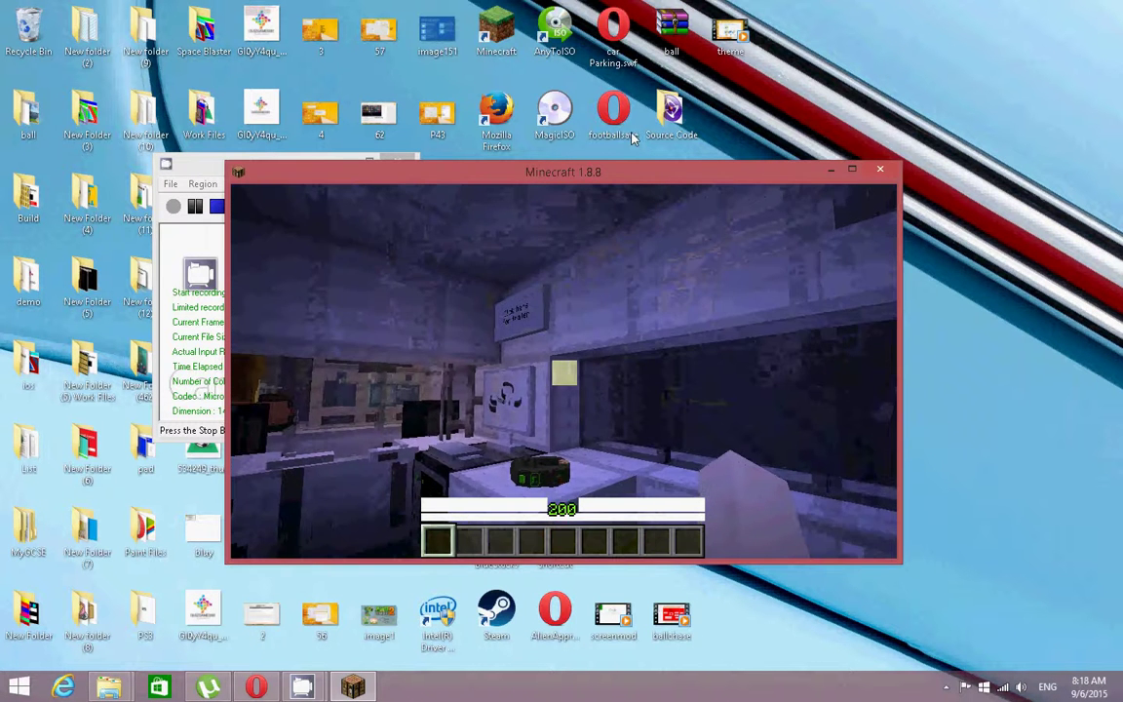
key("Escape")
left_click(832, 172)
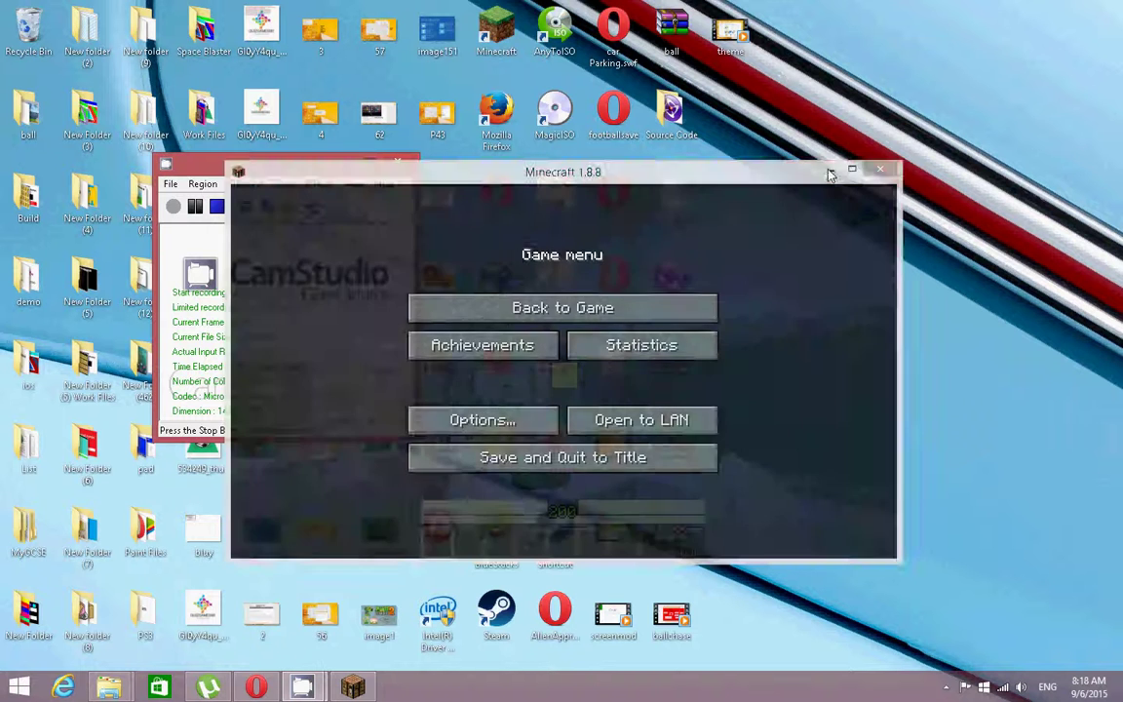